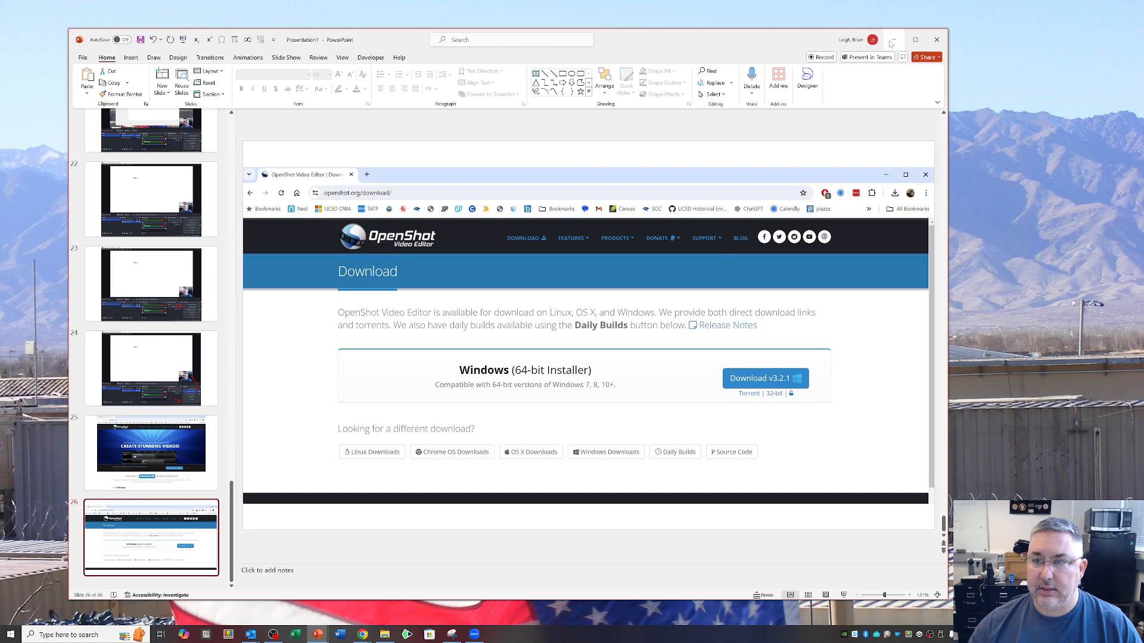
left_click(891, 42)
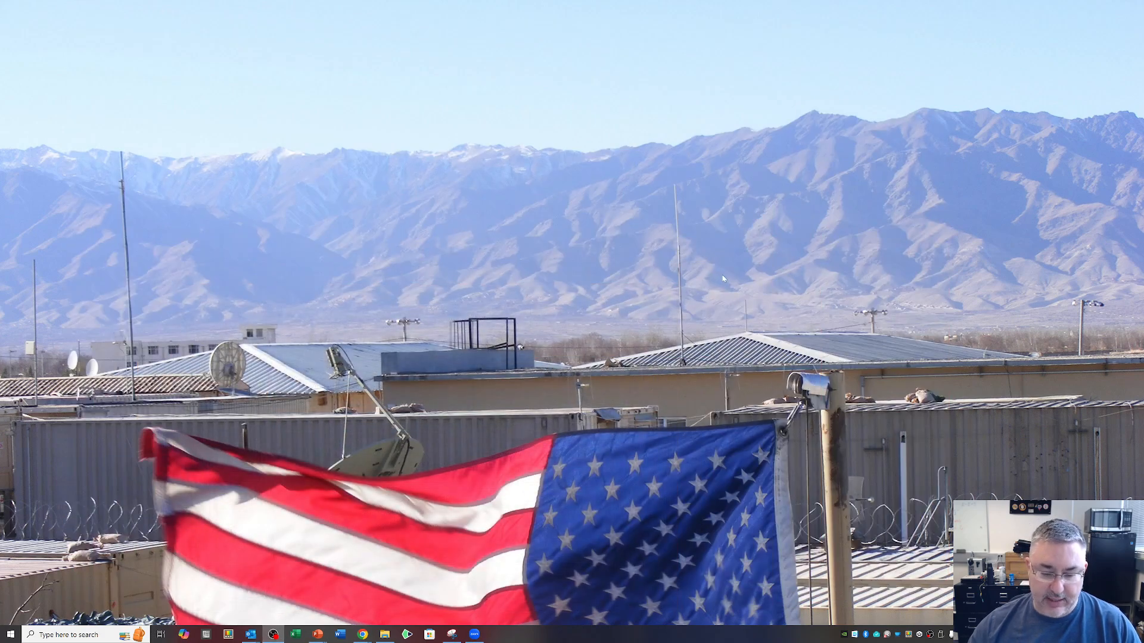
left_click(385, 635)
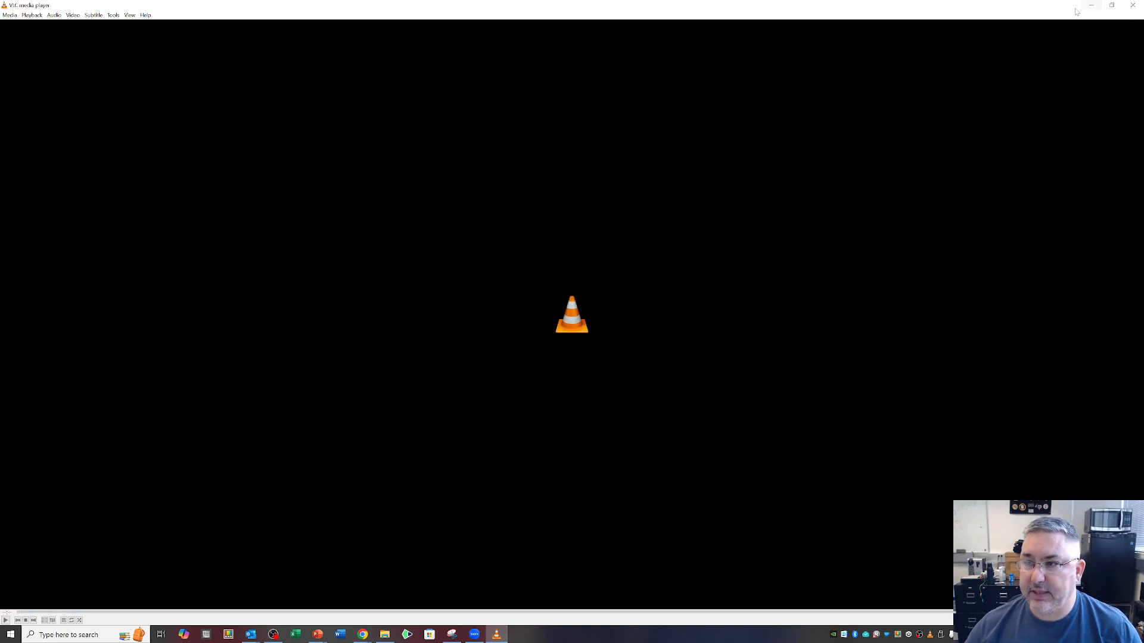
left_click(1111, 5)
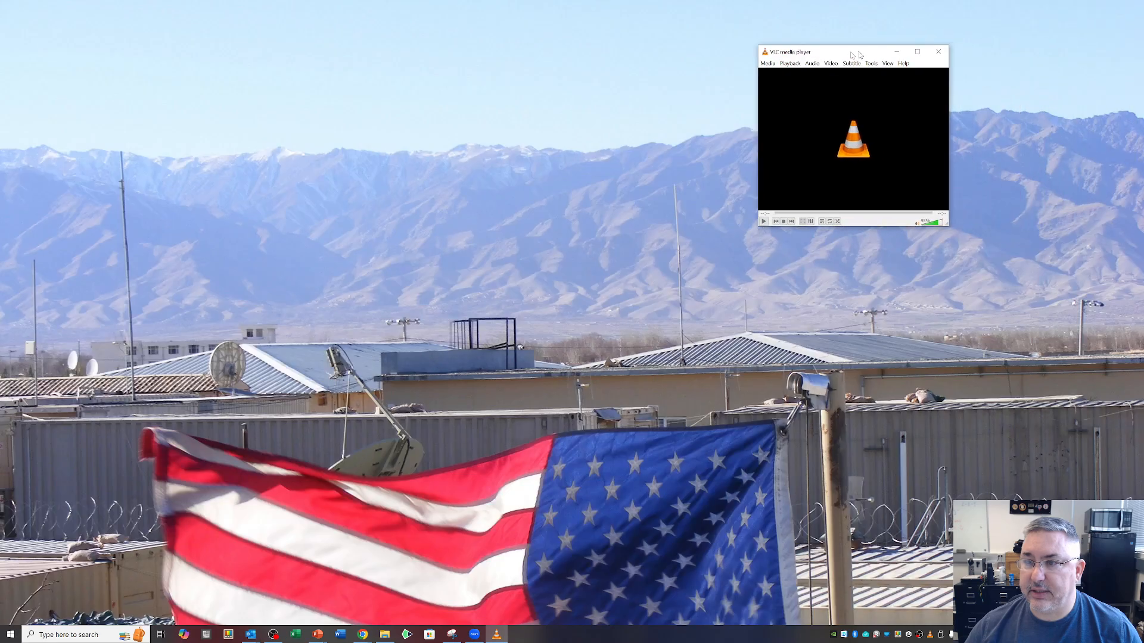
left_click_drag(859, 54, 548, 172)
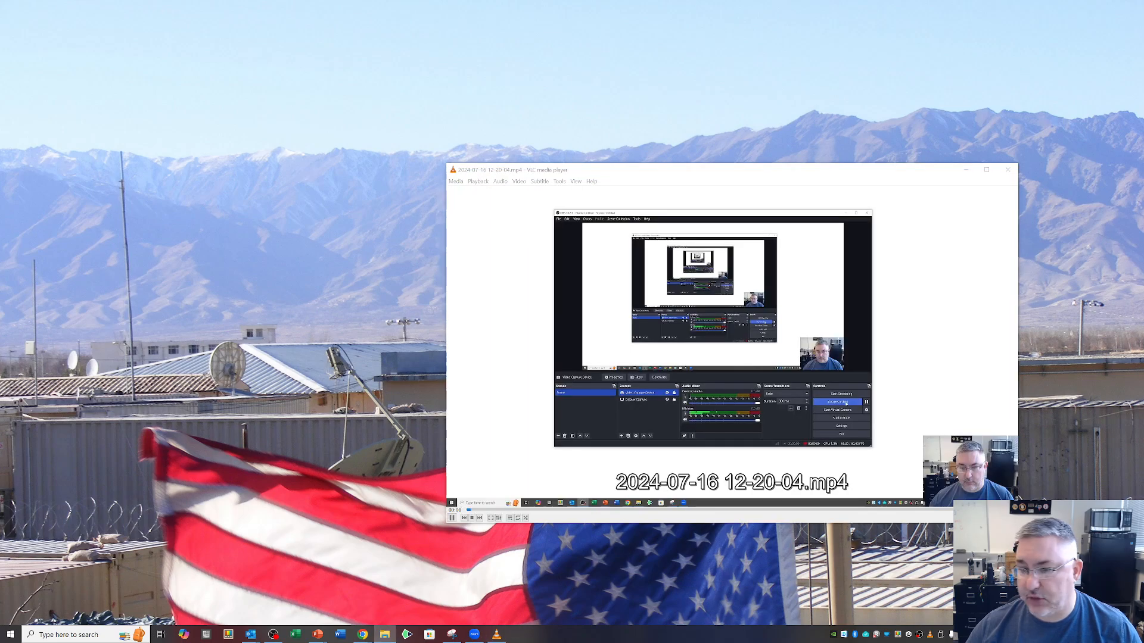
left_click_drag(816, 173, 526, 118)
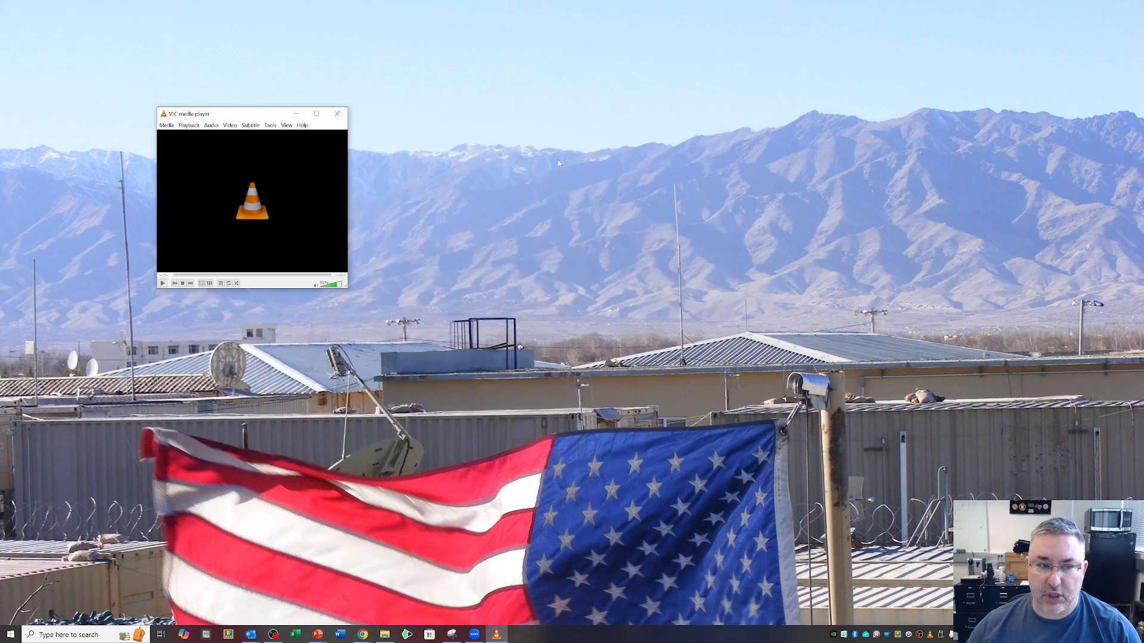
left_click(339, 114)
Launch OpenShot Video Editor and slightly enlarge the project files and video preview area above the timeline.
left_click(60, 637)
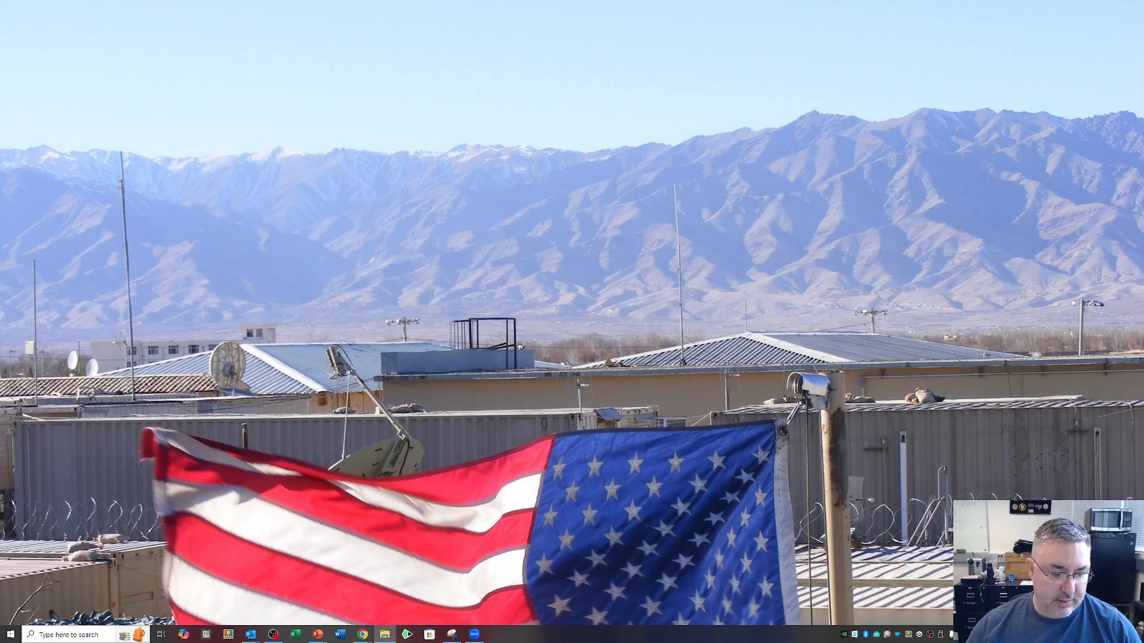
type("opensho")
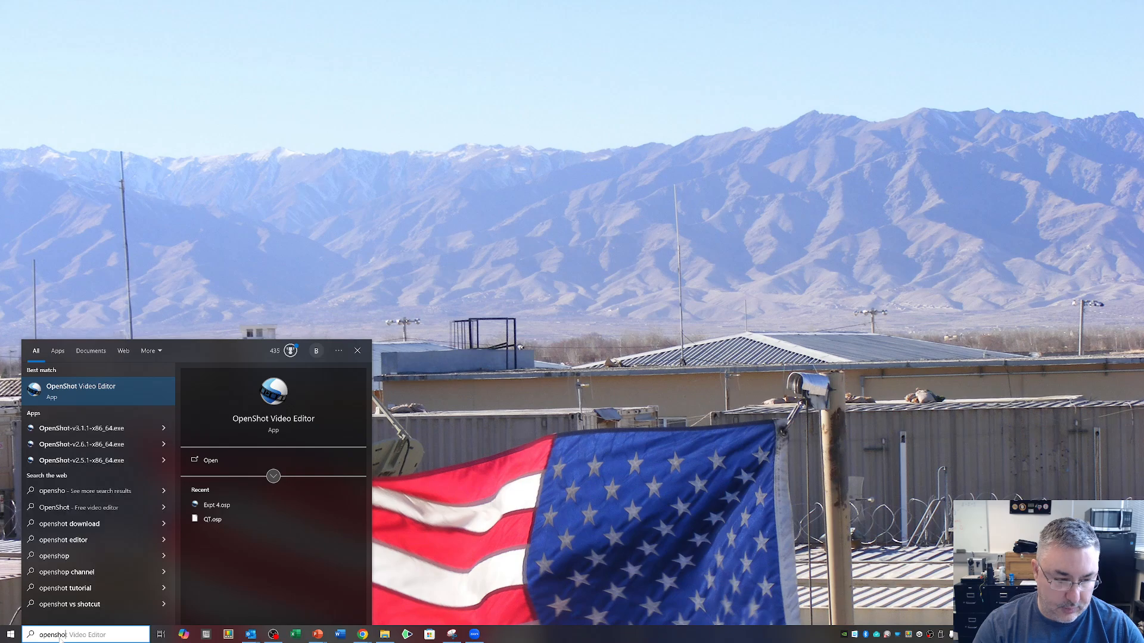
key("Return")
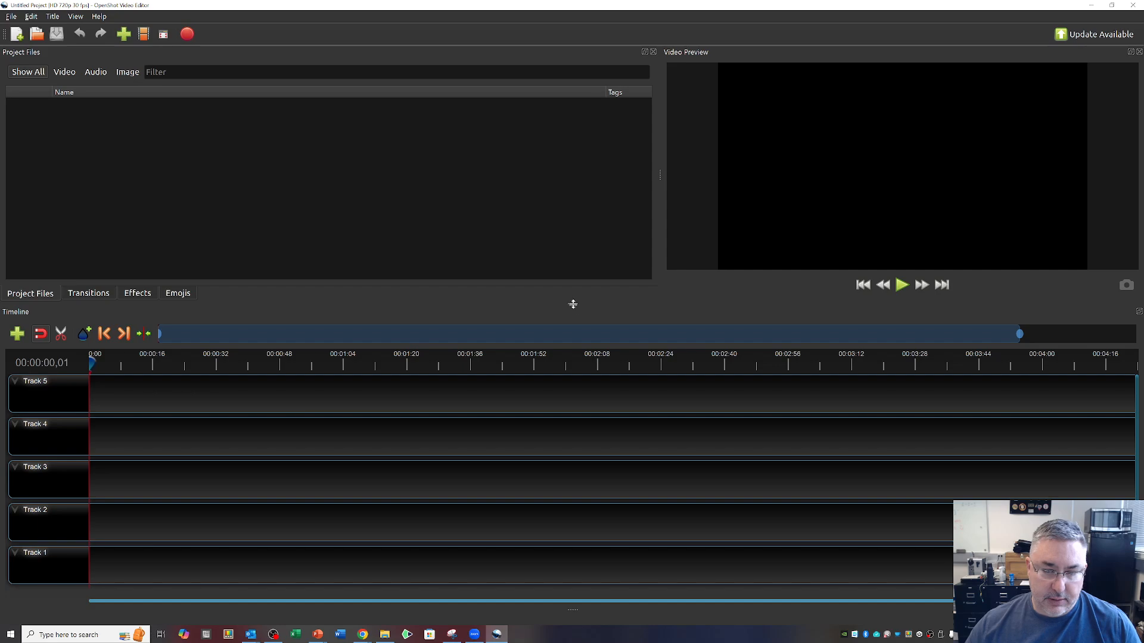
mouse_move(574, 305)
left_mouse_down()
mouse_move(548, 401)
mouse_move(562, 289)
mouse_move(569, 323)
left_mouse_up()
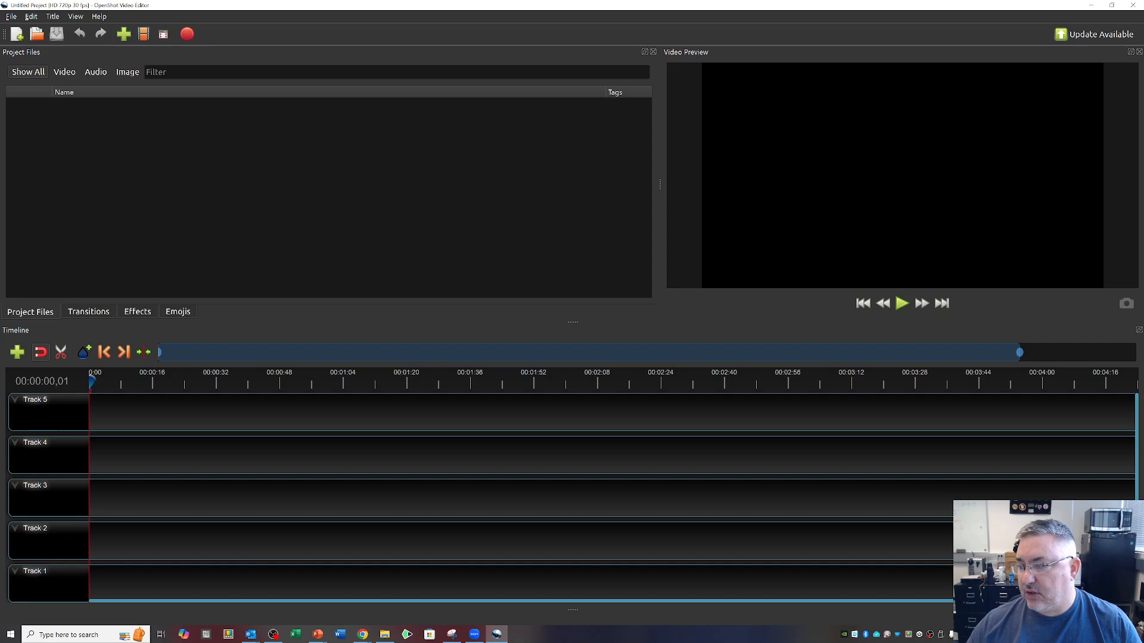
left_click_drag(979, 239, 341, 192)
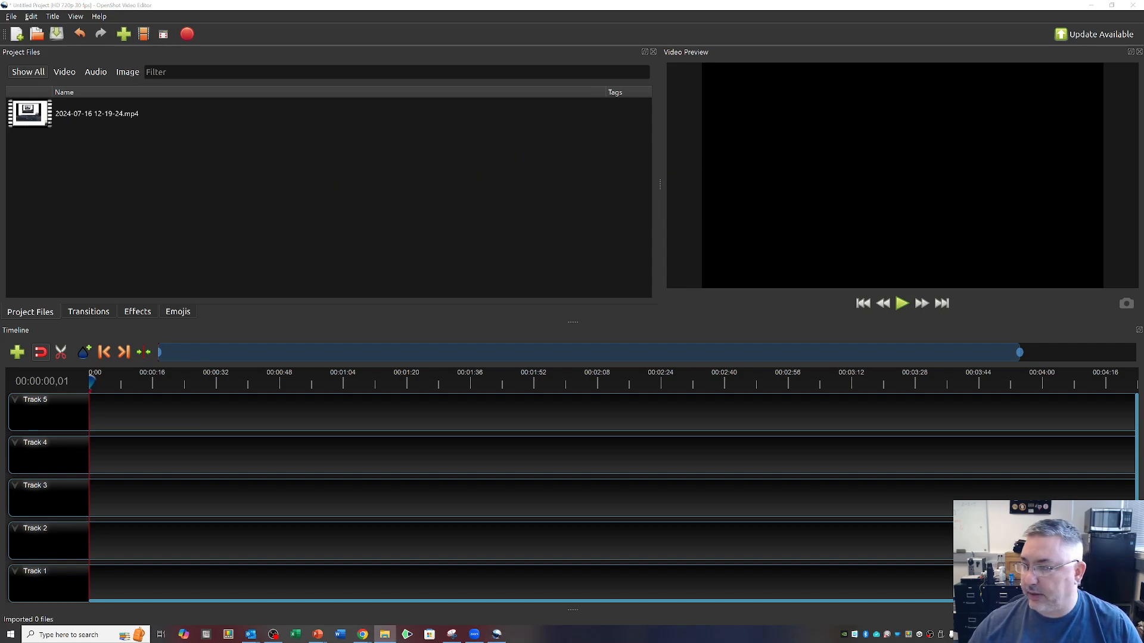
left_click_drag(752, 231, 331, 210)
left_click(102, 114)
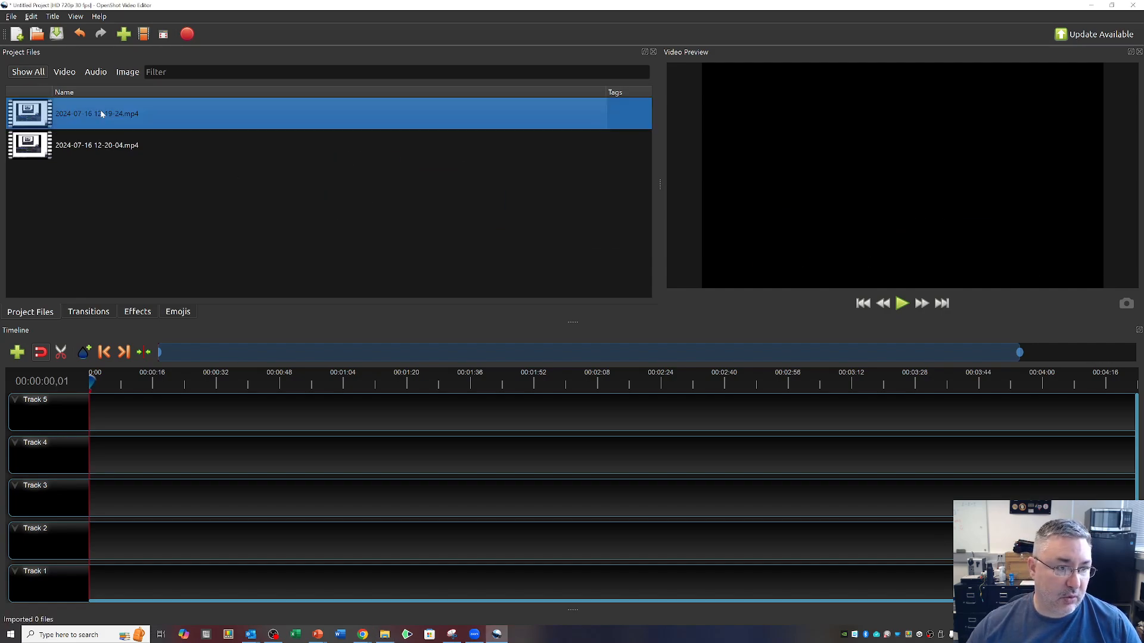
left_click(88, 150)
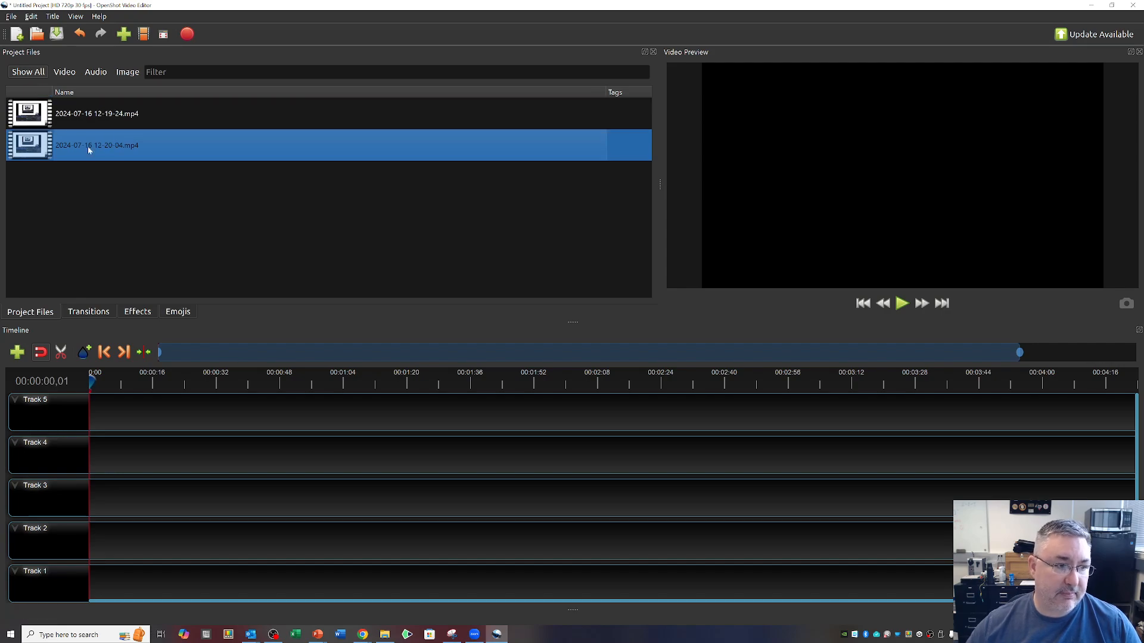
left_click_drag(43, 121, 148, 411)
left_click_drag(1020, 352, 290, 354)
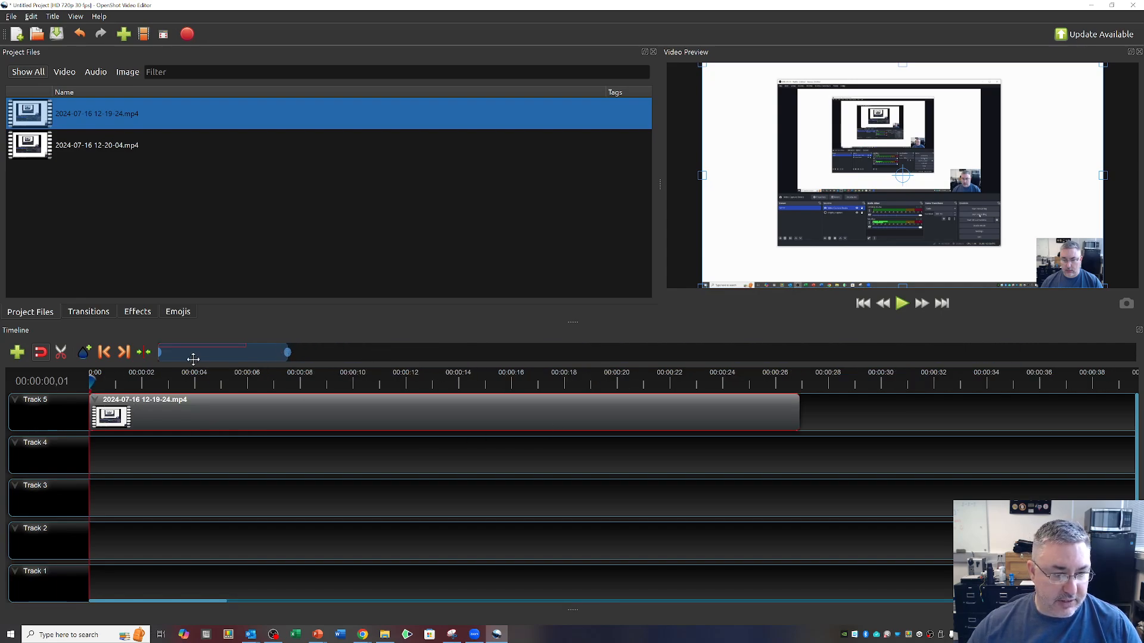
left_click_drag(92, 382, 151, 376)
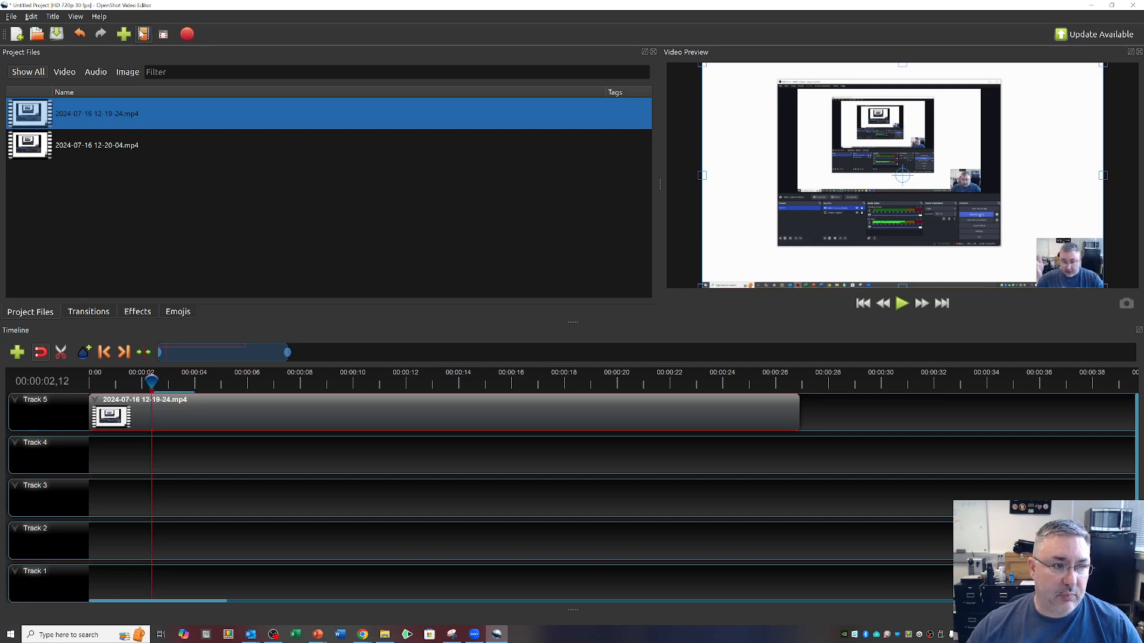
Check the available project profiles and keep HD 720p 30 fps.
left_click(143, 34)
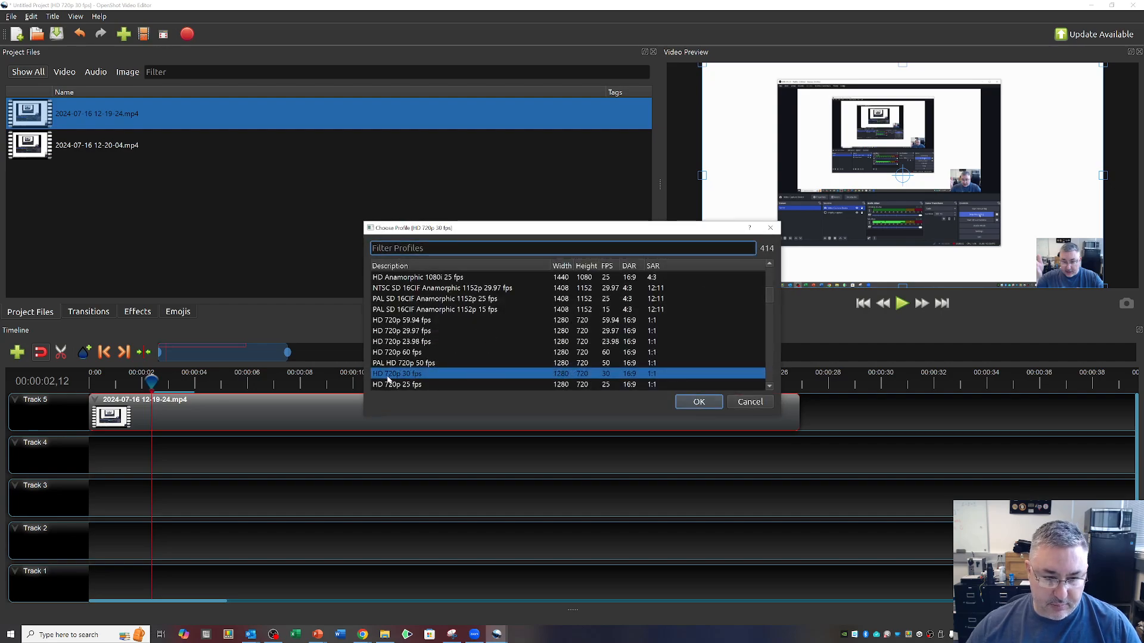
left_click(706, 406)
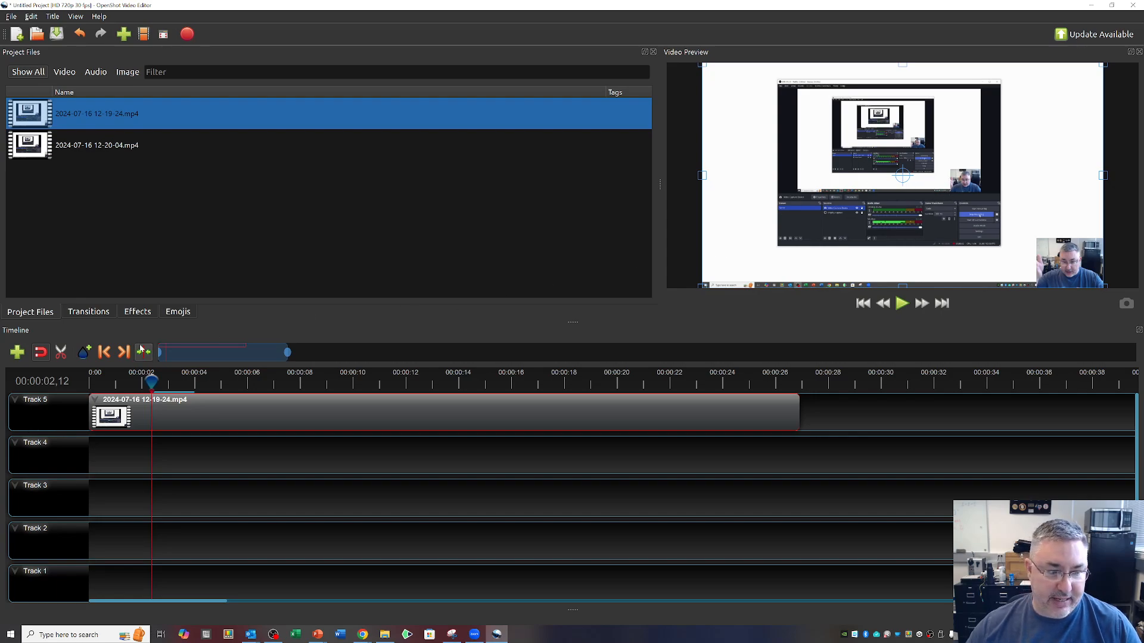
Play the Track 5 clip from 00:00:01,16 to about 7 seconds to preview its opening.
left_click(154, 383)
left_click_drag(153, 383, 128, 385)
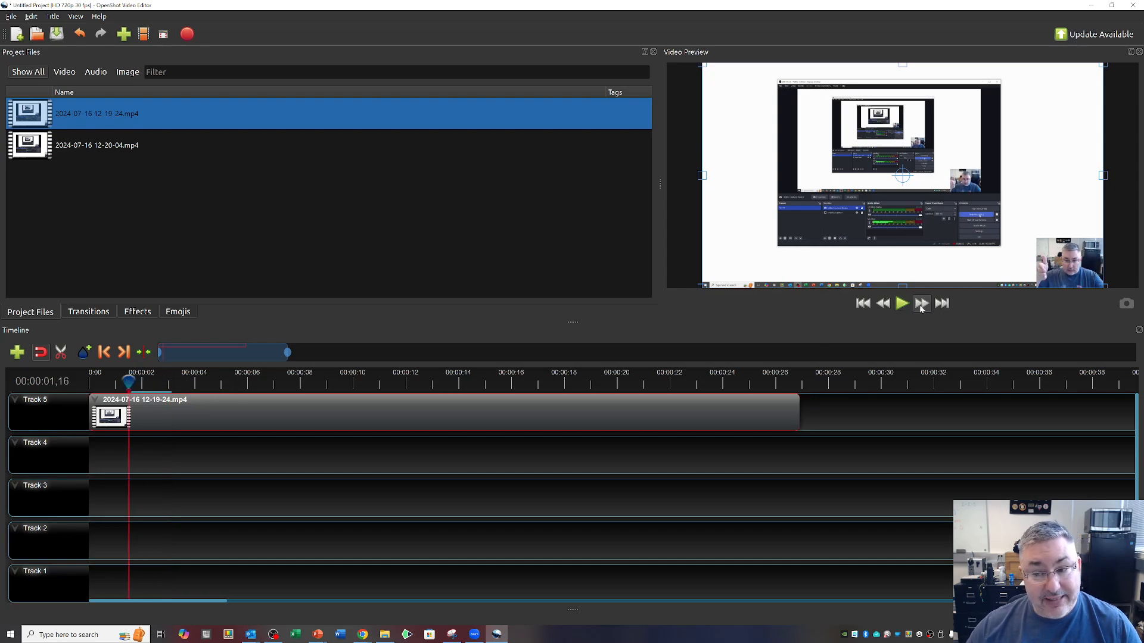
left_click(902, 304)
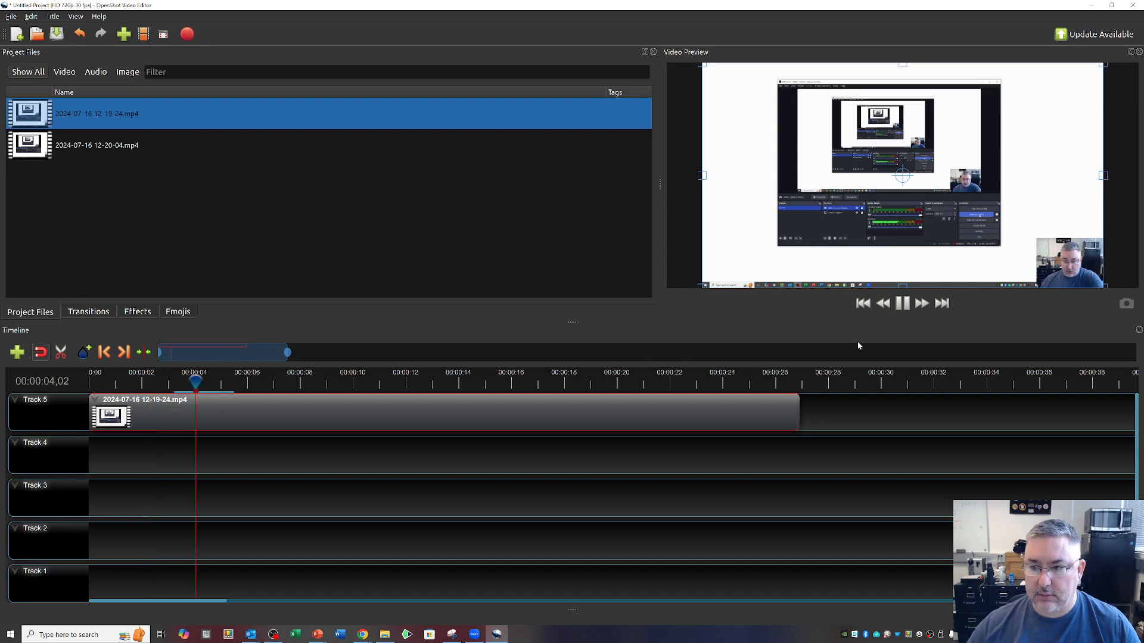
left_click(901, 305)
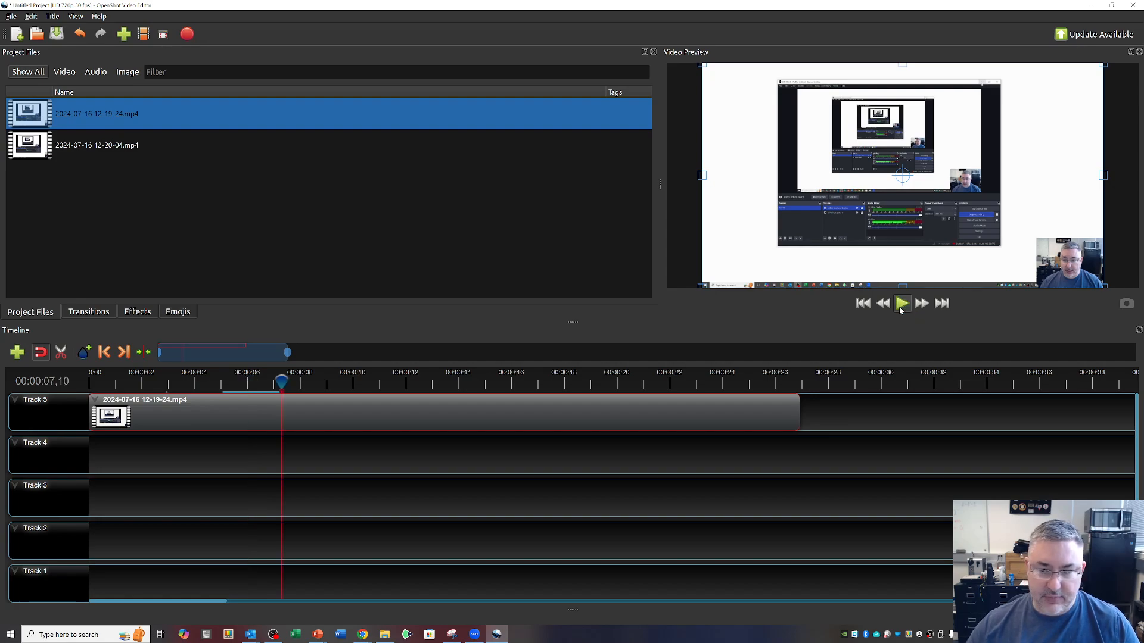
Find where the SLIDE 1 content begins and slice the Track 5 clip at 00:00:10,25, keeping both sides.
left_click_drag(288, 380, 376, 382)
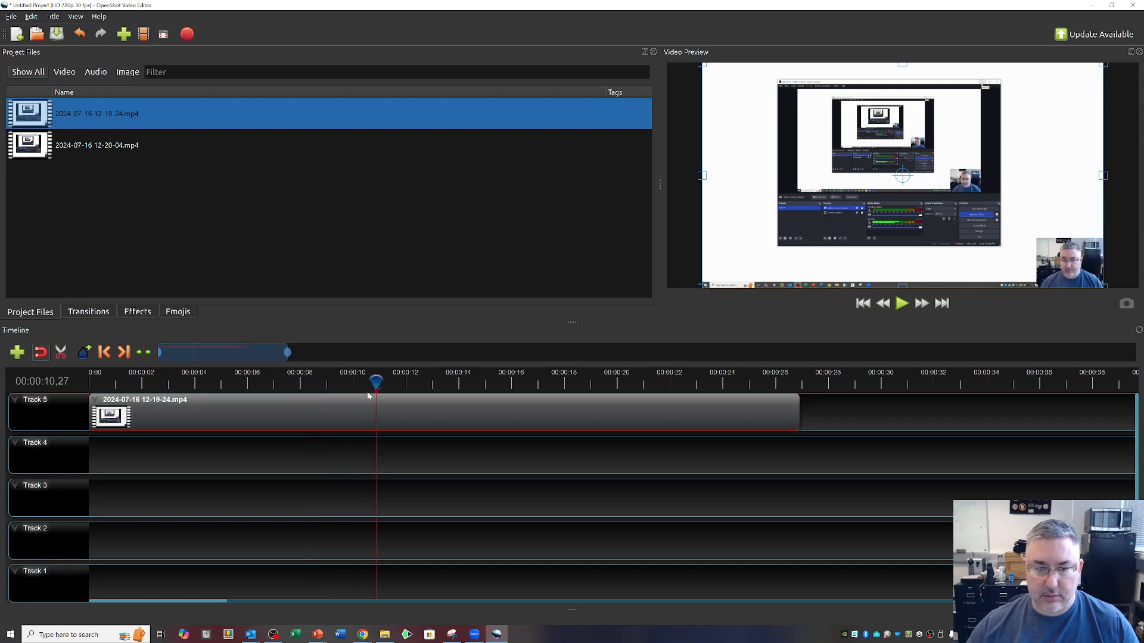
left_click(370, 381)
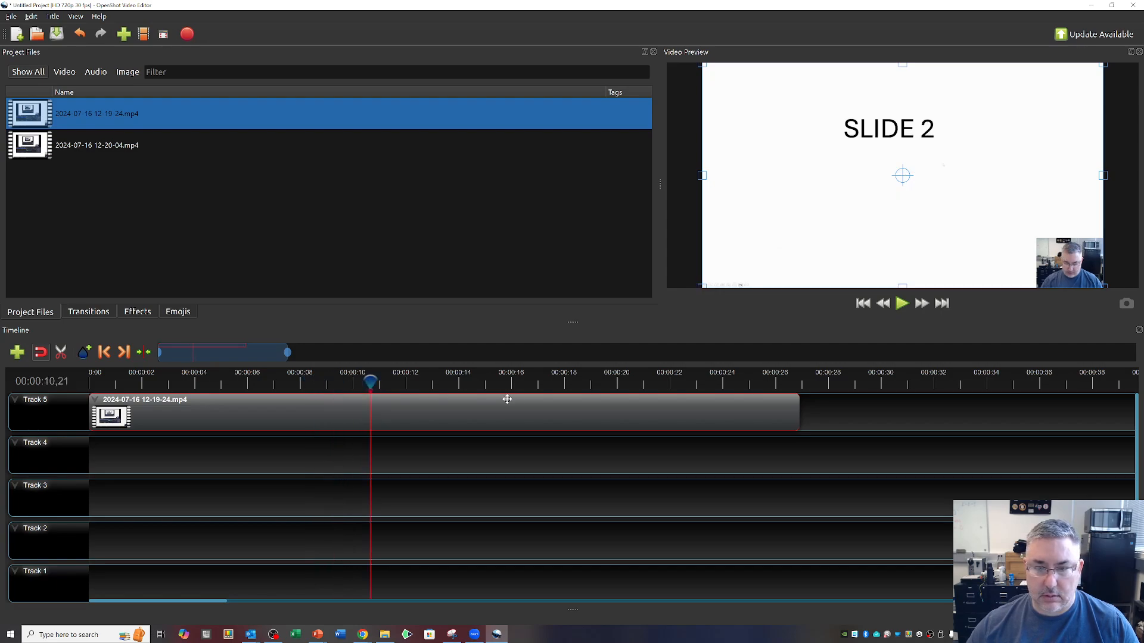
left_click_drag(370, 383, 313, 382)
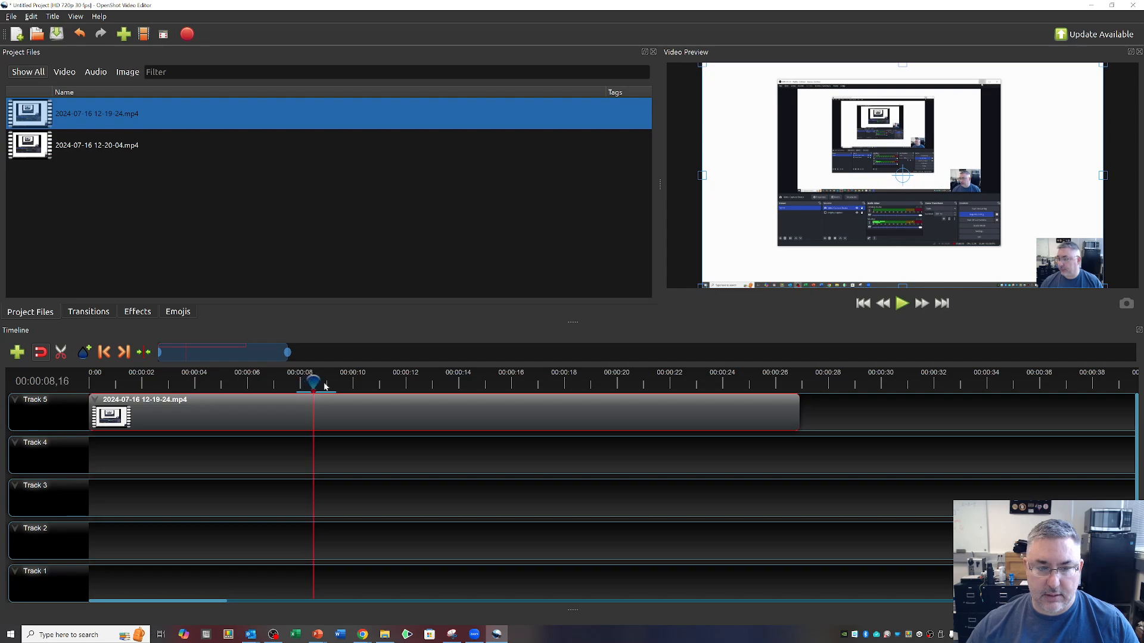
left_click(903, 304)
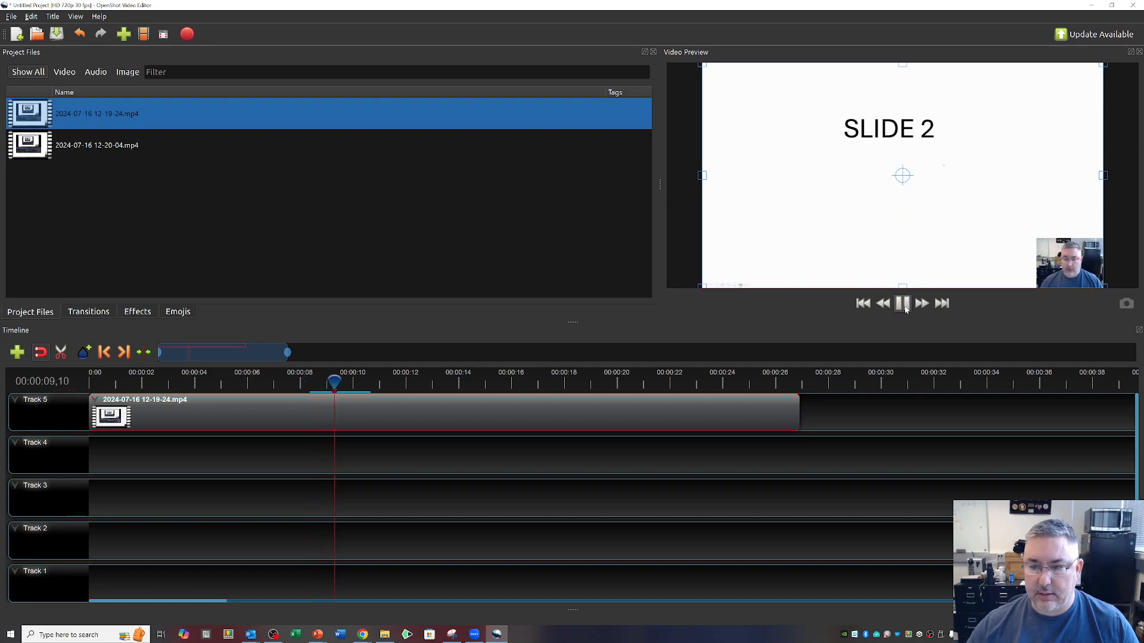
left_click(902, 304)
left_click(903, 304)
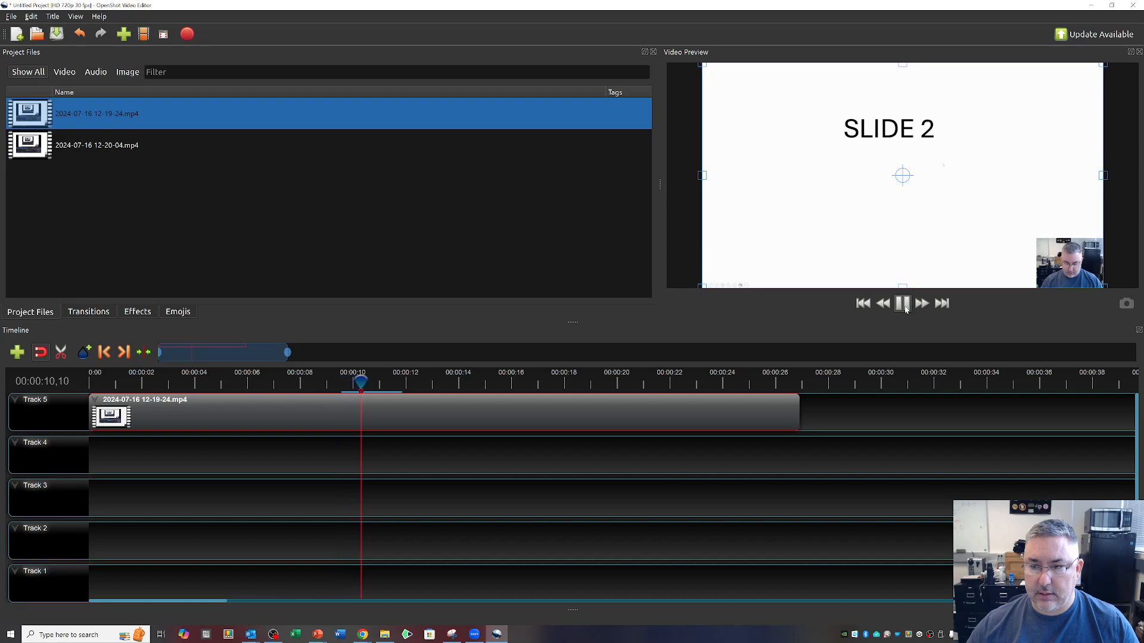
left_click(902, 304)
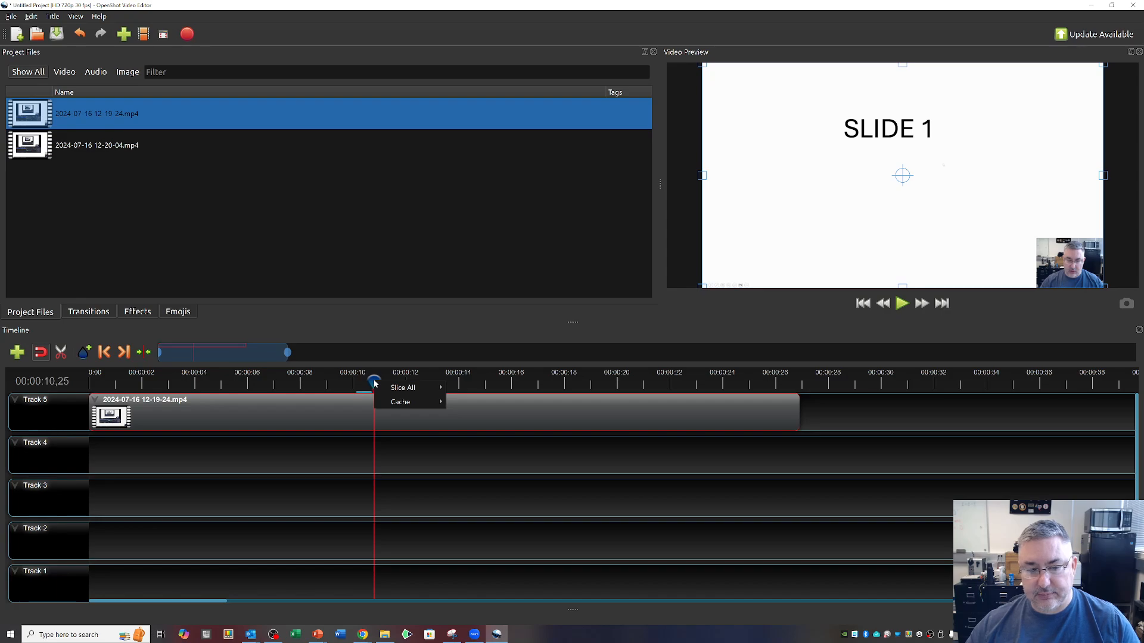
mouse_move(398, 395)
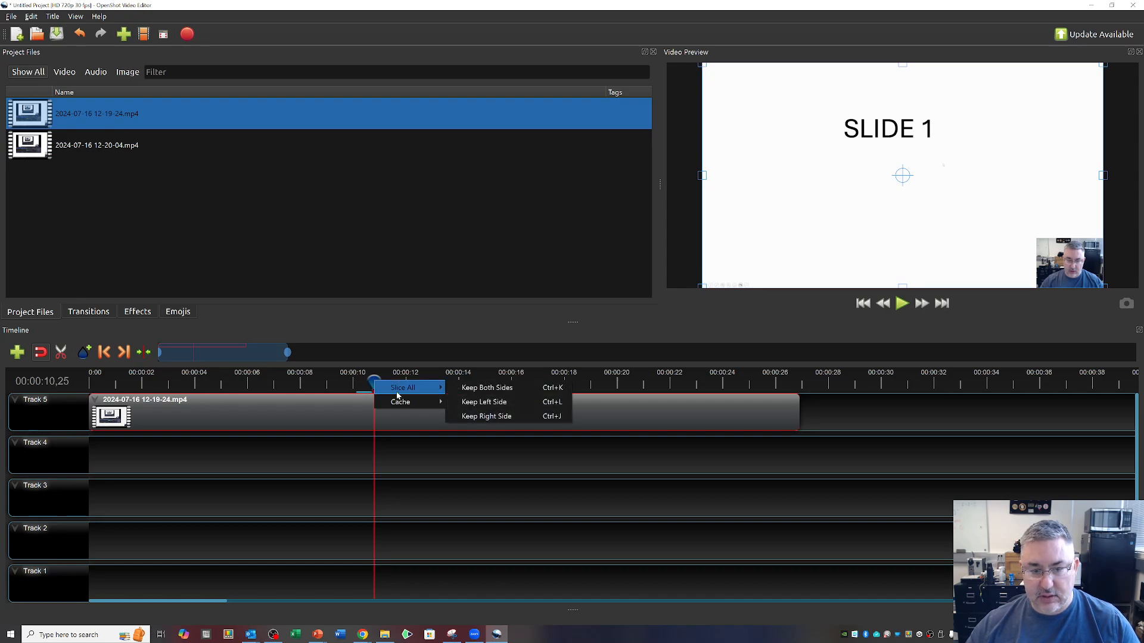
left_click(529, 391)
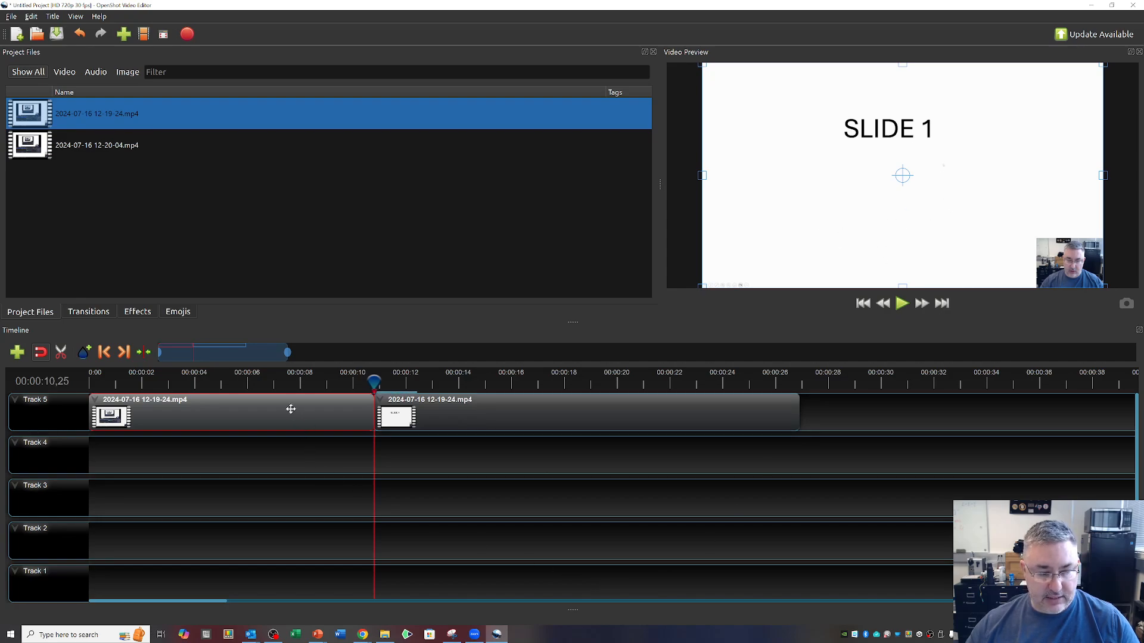
Delete the clip segment before the cut and move the remaining segment to the start of Track 5.
key("Delete")
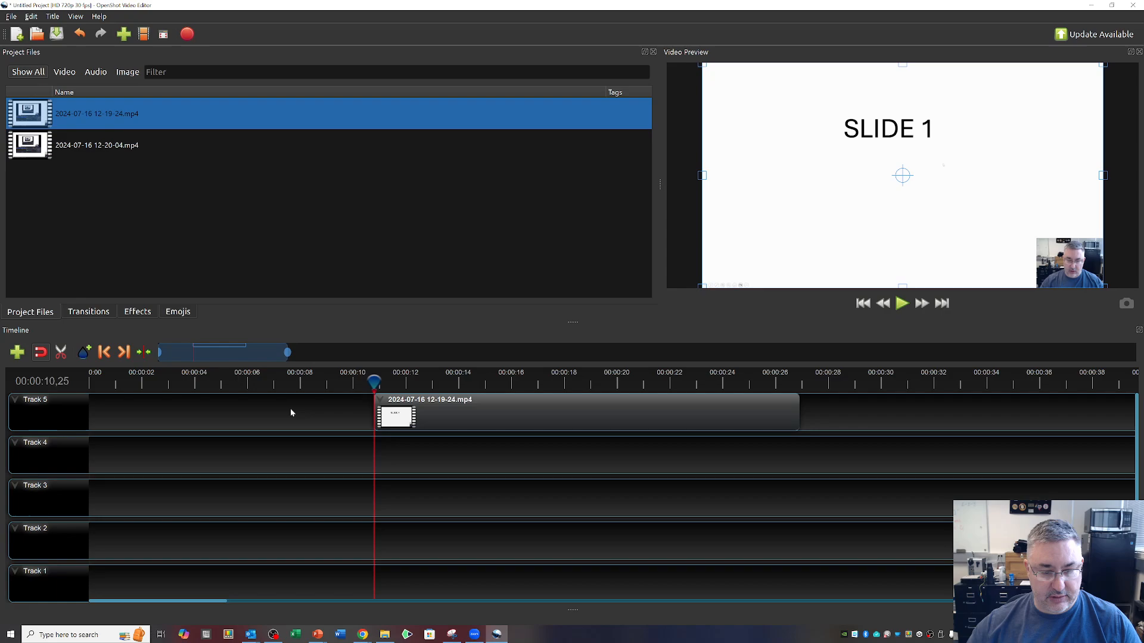
left_click_drag(584, 411, 300, 408)
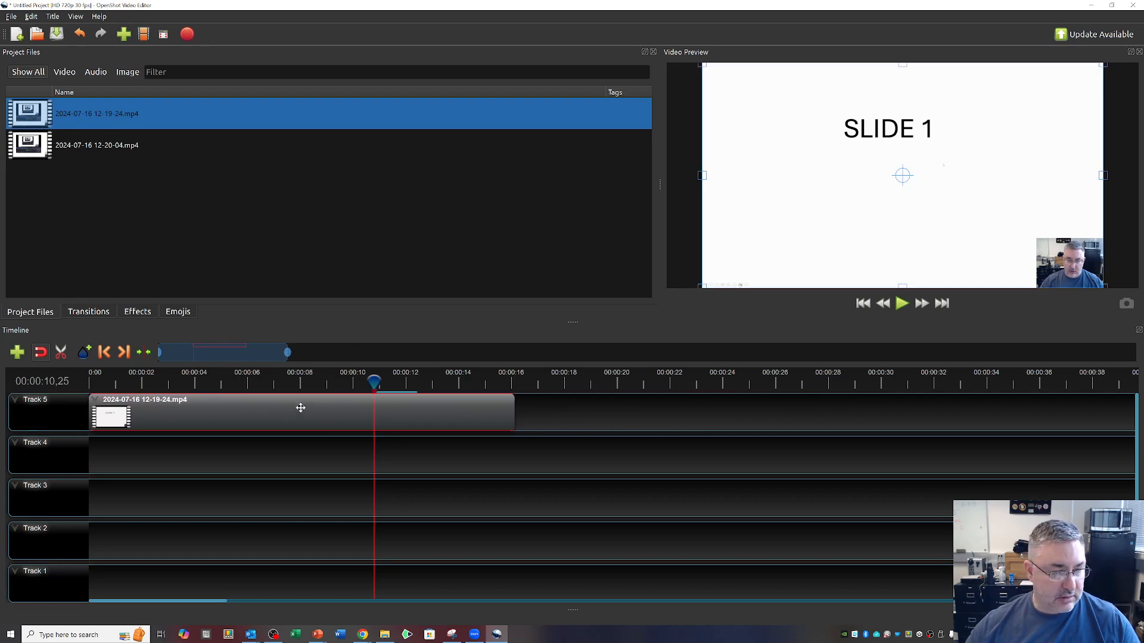
Play the trimmed Track 5 clip from near its beginning to about 10 seconds to review it.
left_click_drag(374, 382, 94, 382)
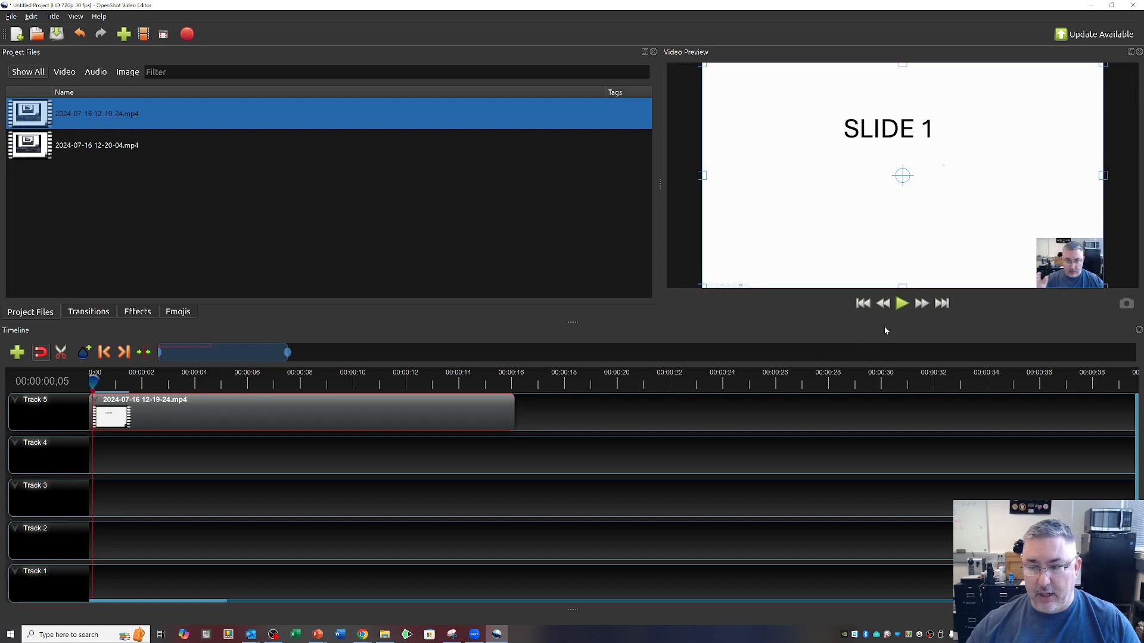
left_click(902, 304)
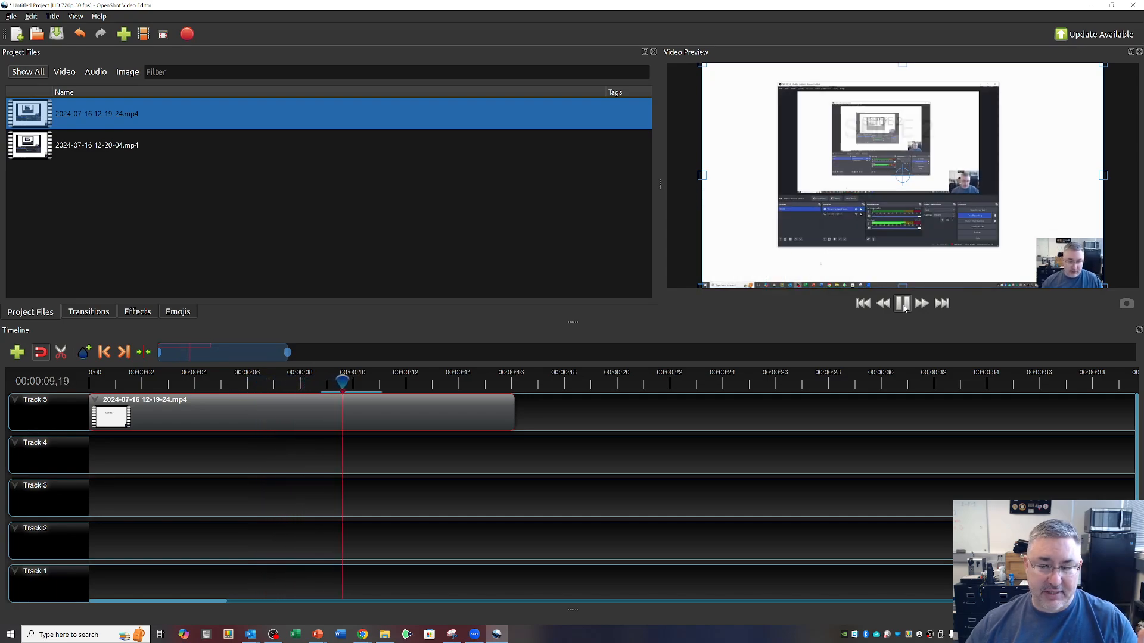
left_click(902, 304)
Slice the Track 5 clip during SLIDE 2 at 00:00:05,07, keeping both sides, and select the segment after the cut.
left_click_drag(355, 385, 173, 385)
left_click(902, 304)
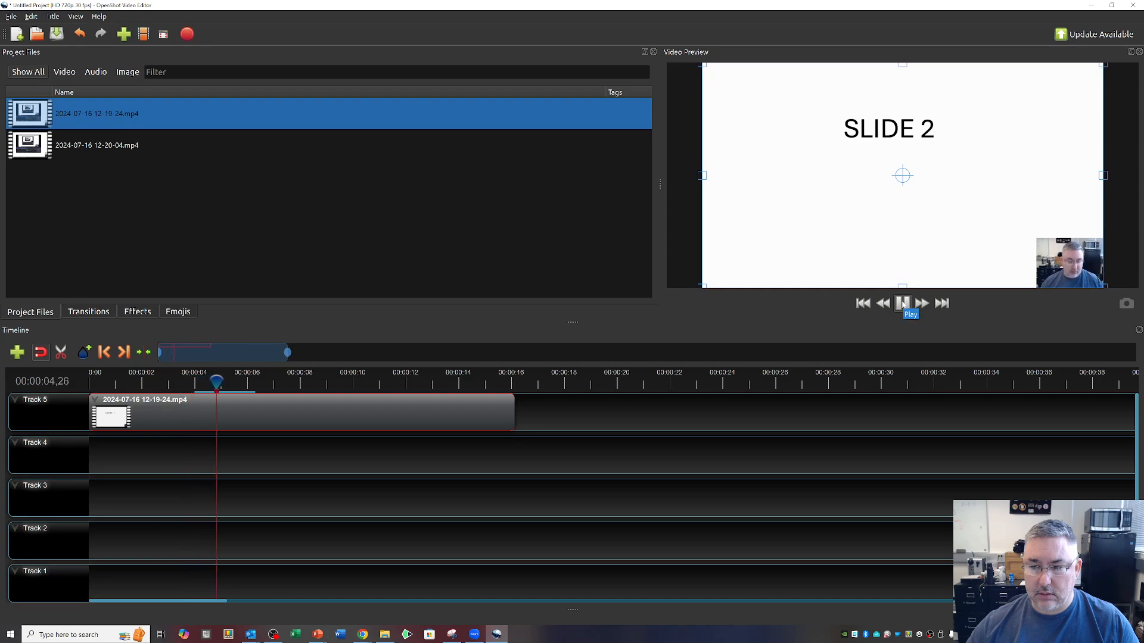
left_click(903, 304)
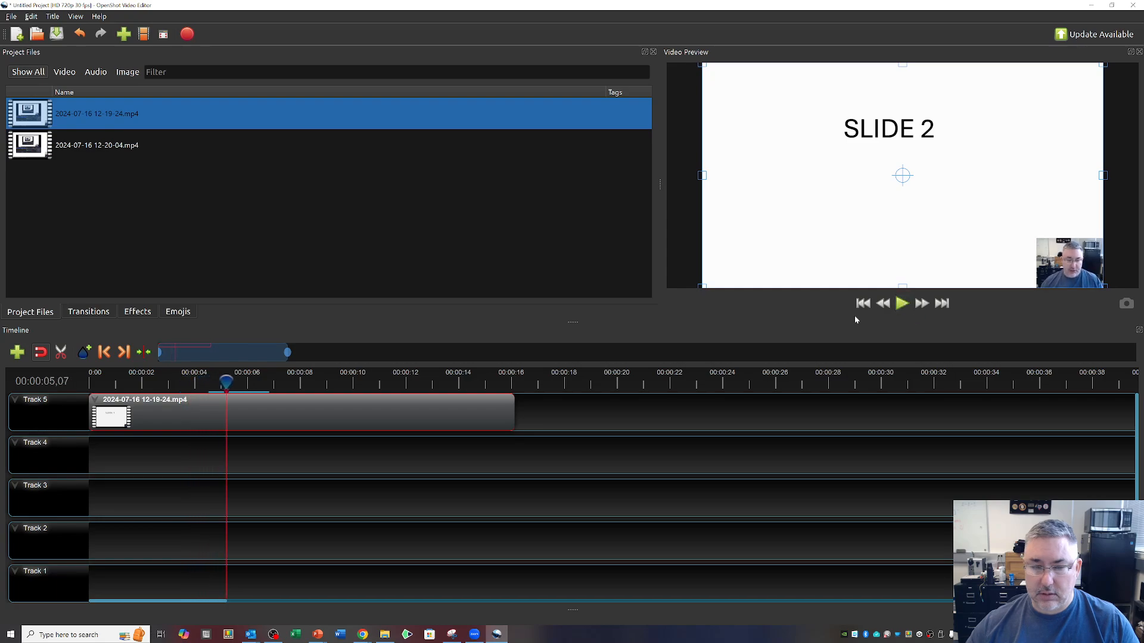
right_click(224, 386)
mouse_move(245, 389)
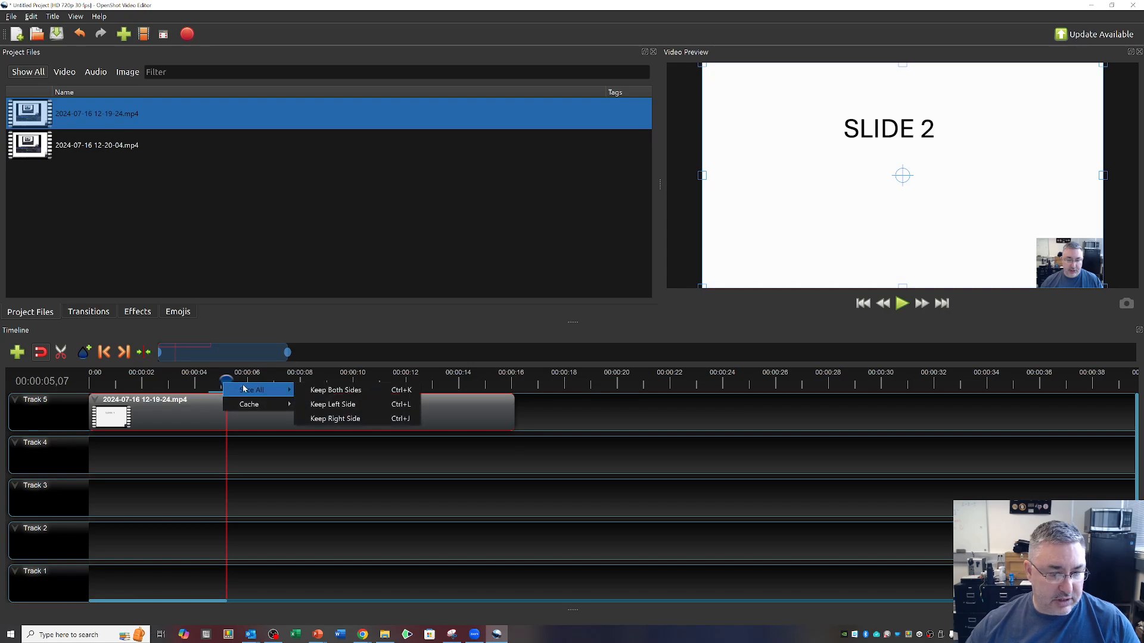
left_click(339, 388)
left_click(398, 411)
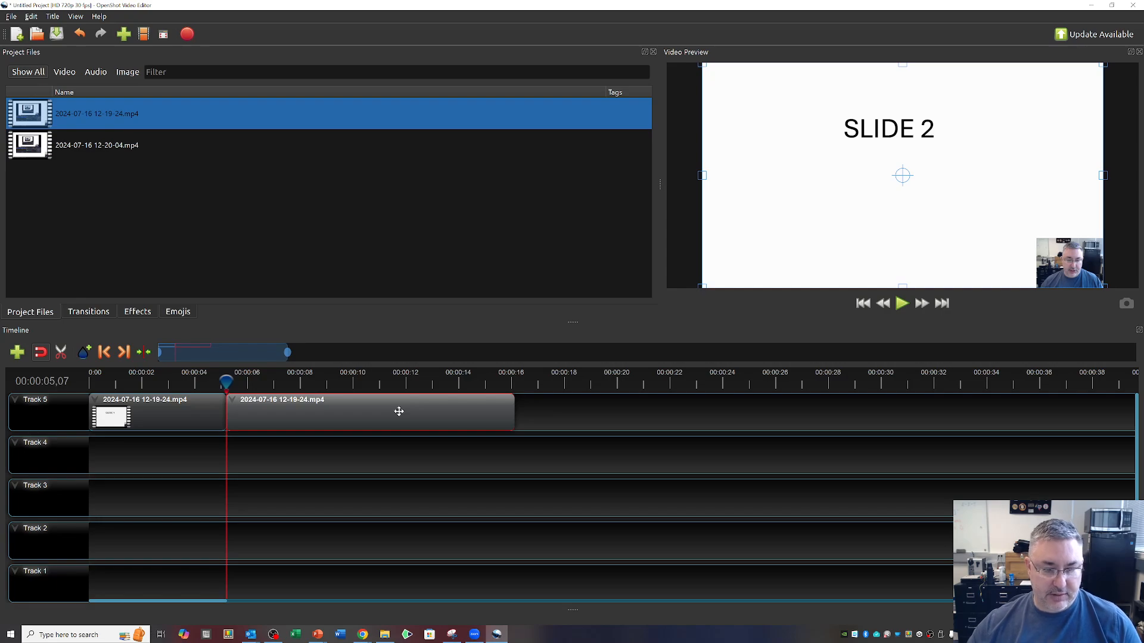
key("Delete")
mouse_move(224, 381)
left_mouse_down()
mouse_move(99, 389)
mouse_move(201, 382)
left_mouse_up()
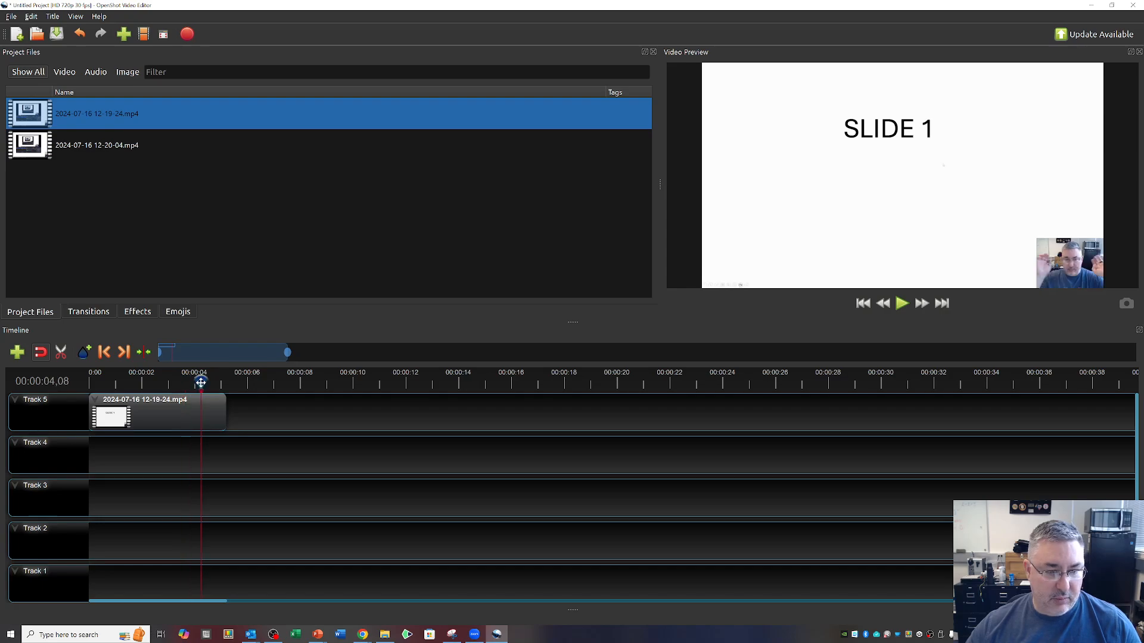
left_click(227, 222)
left_click_drag(32, 148, 396, 413)
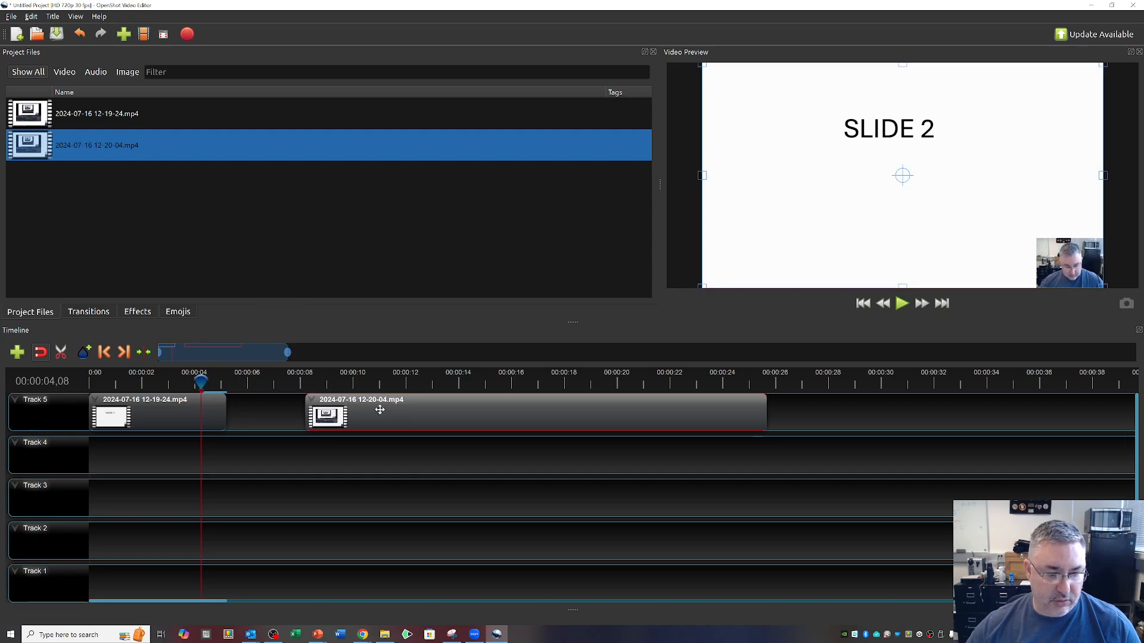
Find where SLIDE 3 begins, slice the second clip at 00:00:14,16 keeping both sides, and delete the segment before the cut.
left_click_drag(199, 379, 314, 380)
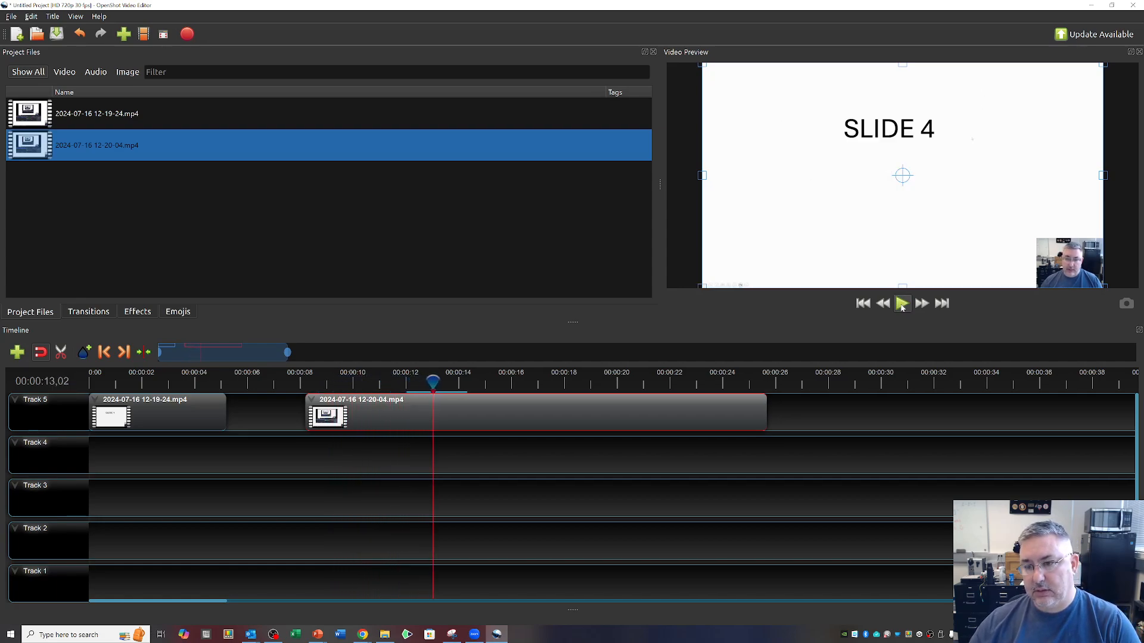
left_click(902, 304)
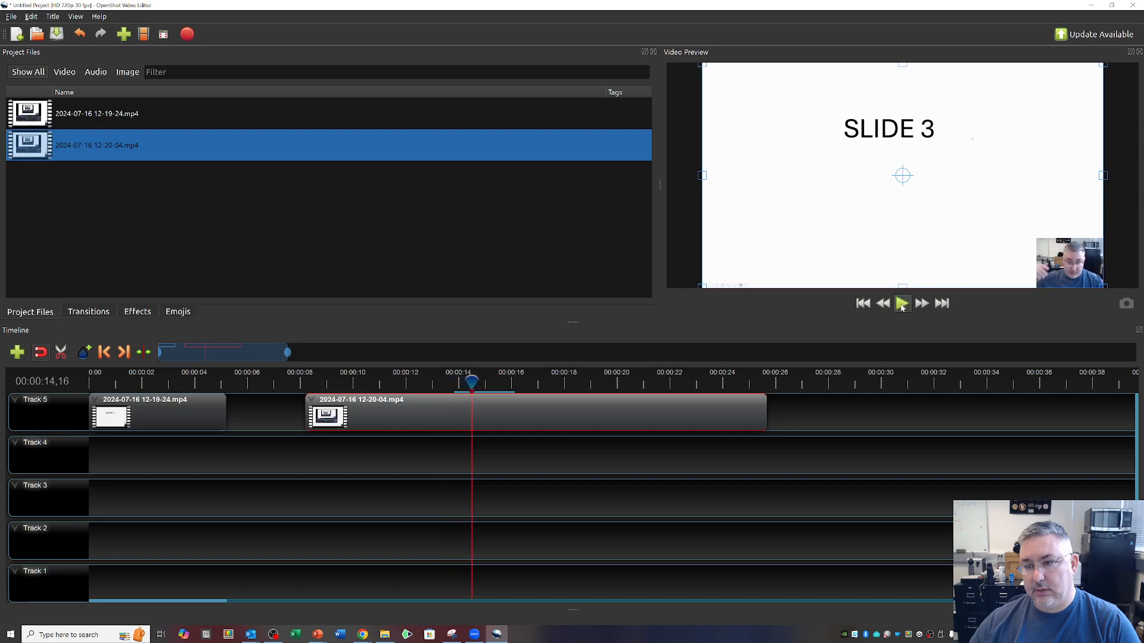
right_click(470, 380)
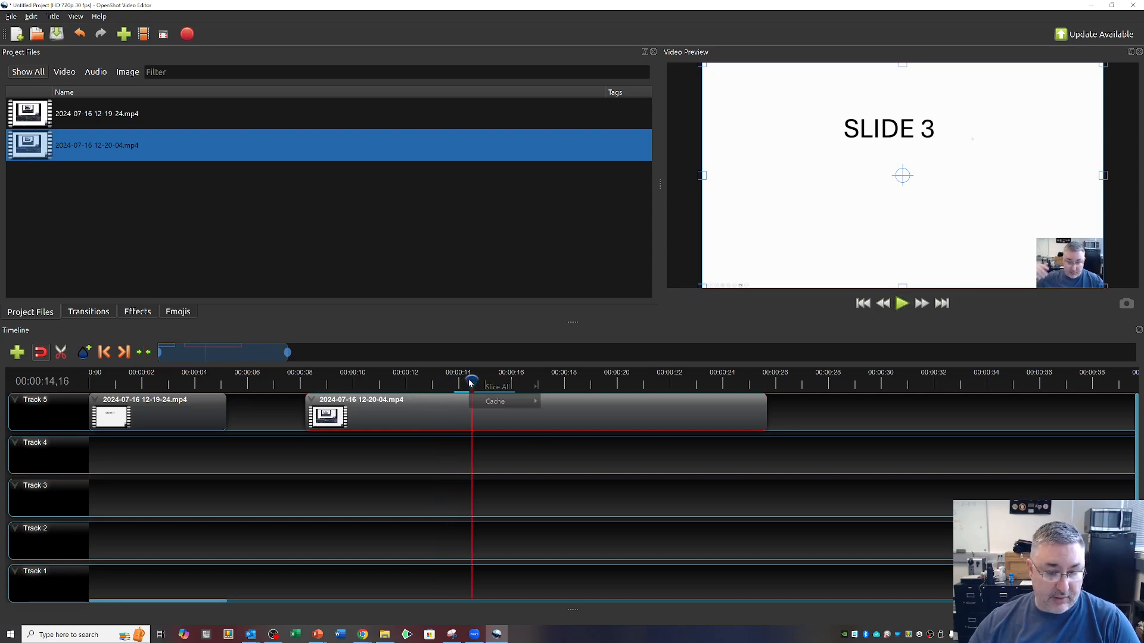
mouse_move(501, 387)
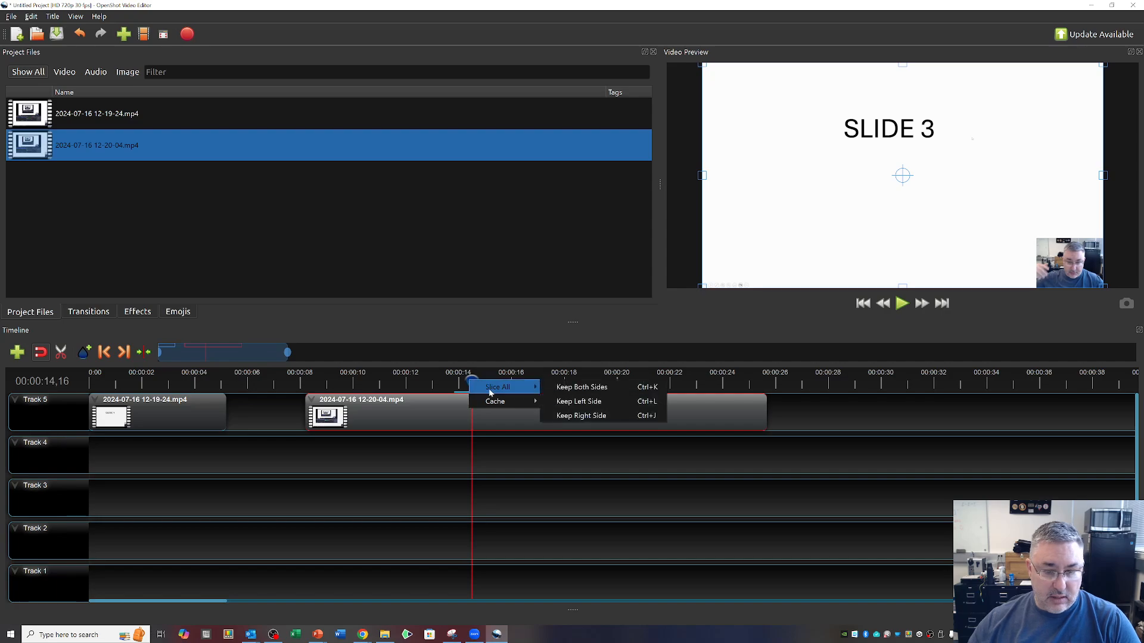
left_click(579, 388)
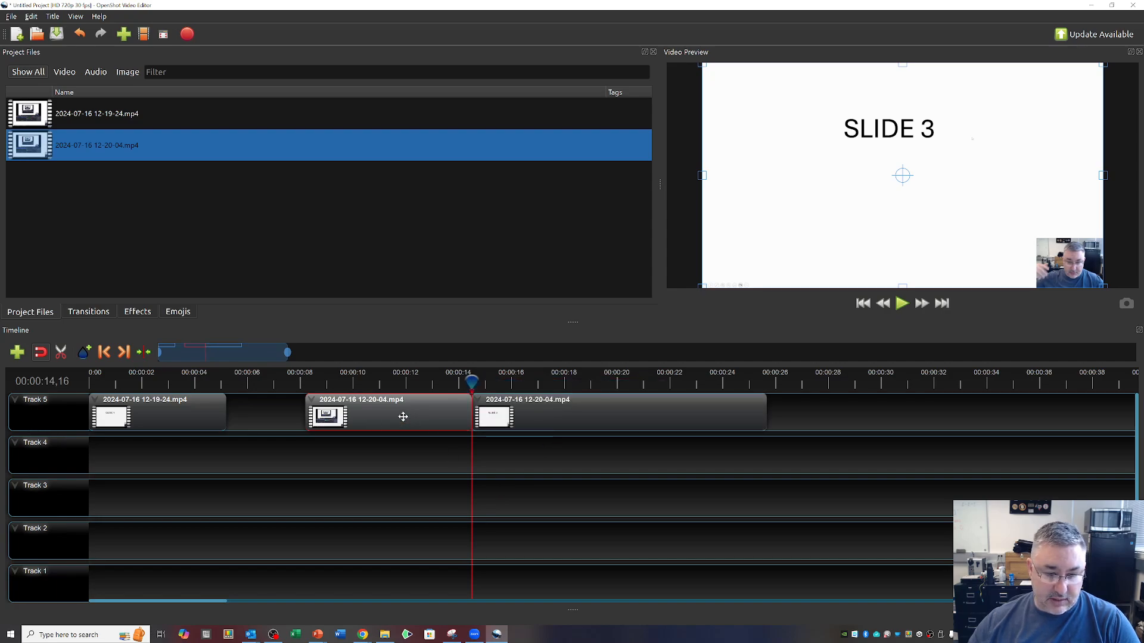
key("Delete")
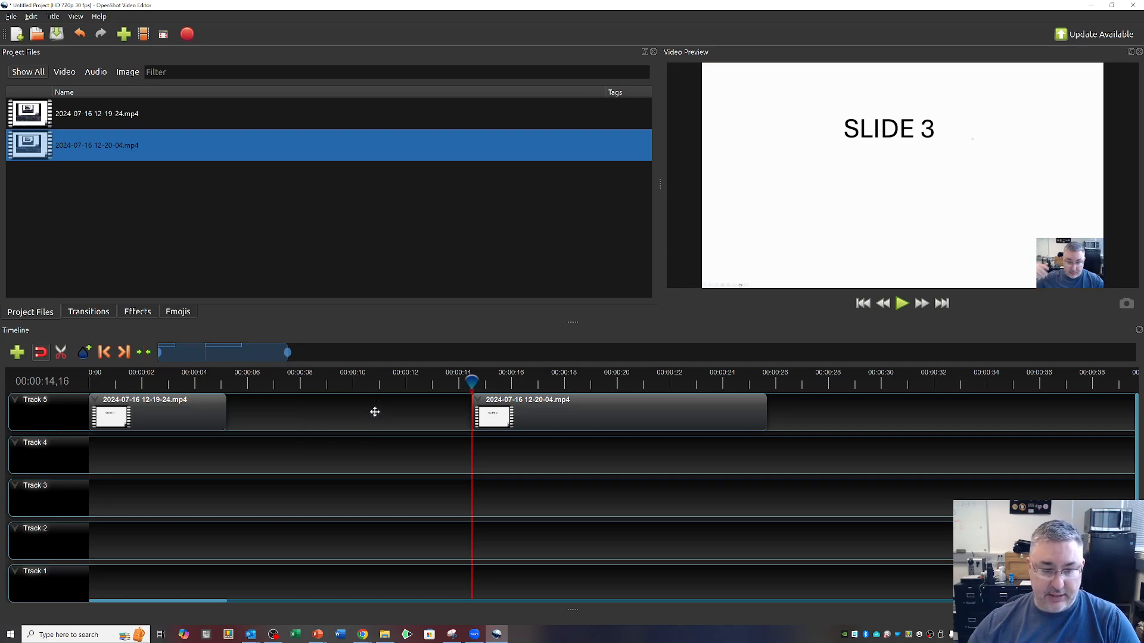
Play the second clip to find where the SLIDE 4 content ends and slice it at 00:00:21,12, keeping both sides.
left_click(903, 305)
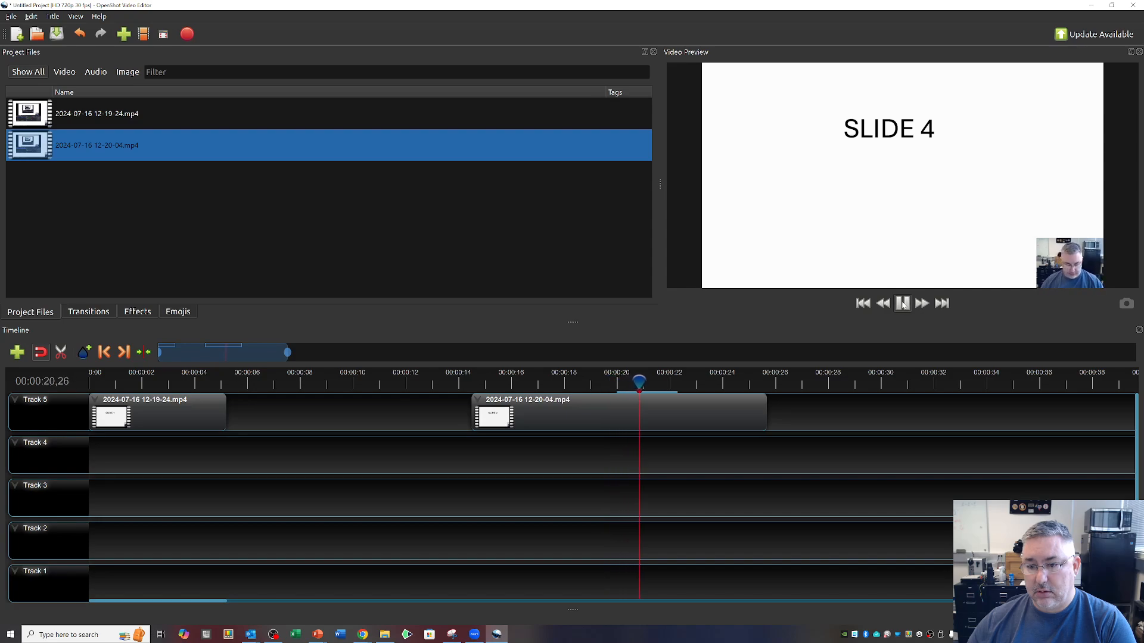
left_click(903, 304)
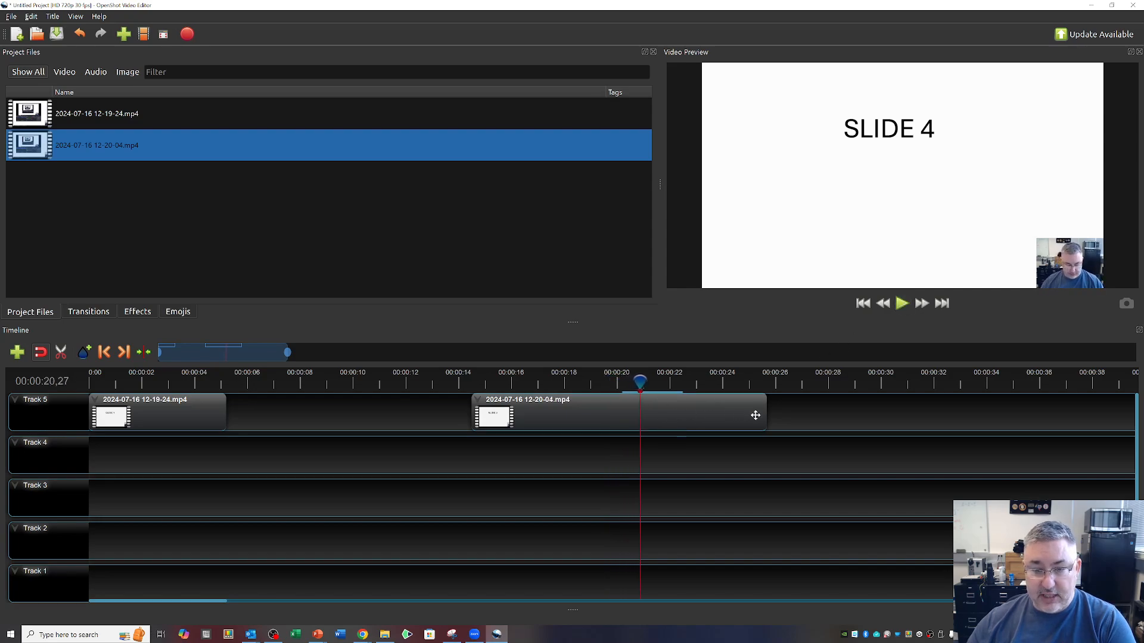
left_click(901, 304)
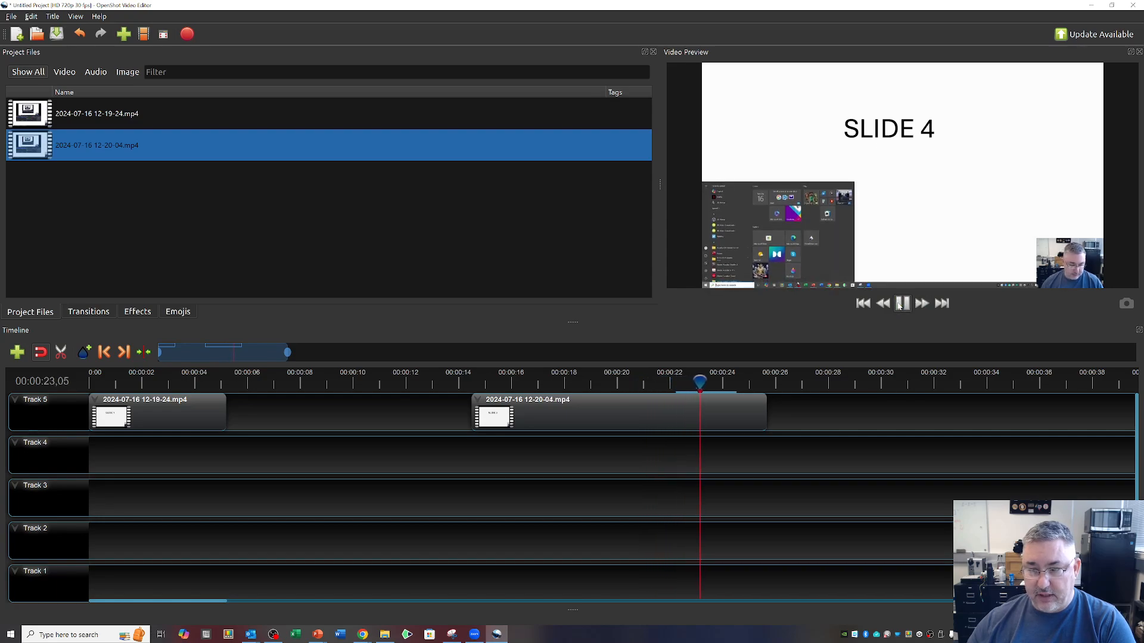
key("space")
left_click(631, 388)
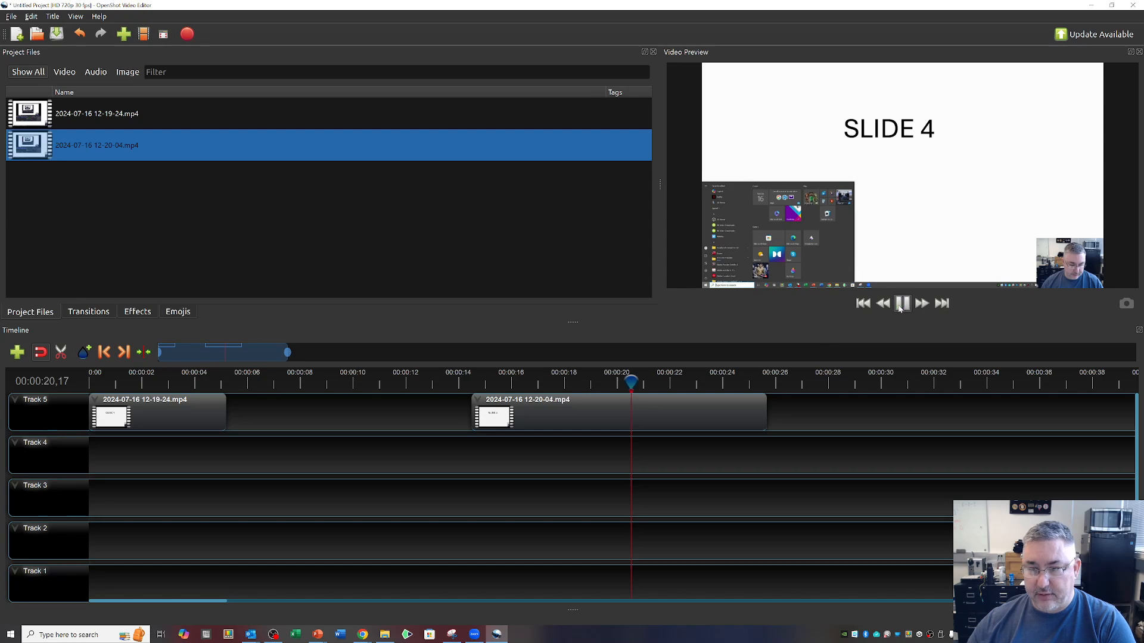
left_click(901, 305)
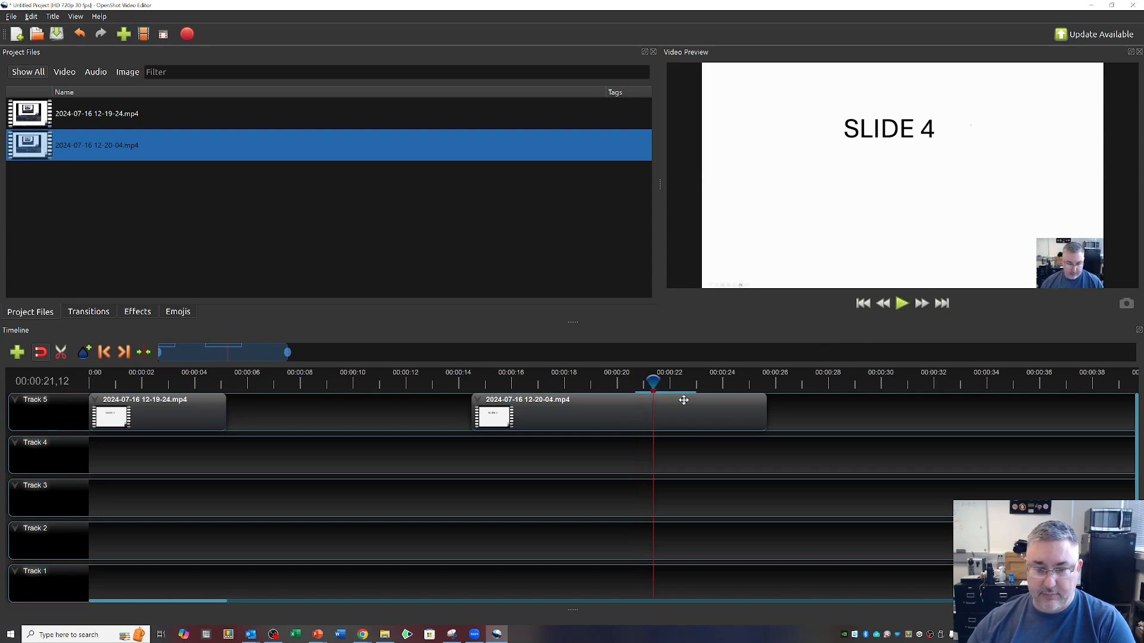
right_click(655, 382)
mouse_move(669, 391)
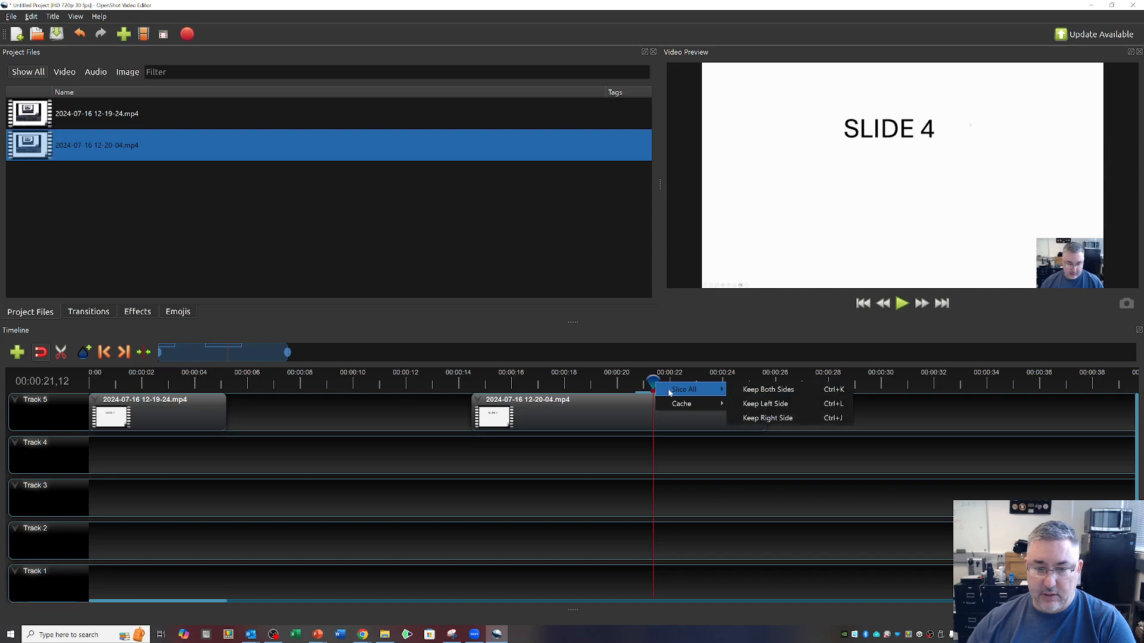
left_click(747, 391)
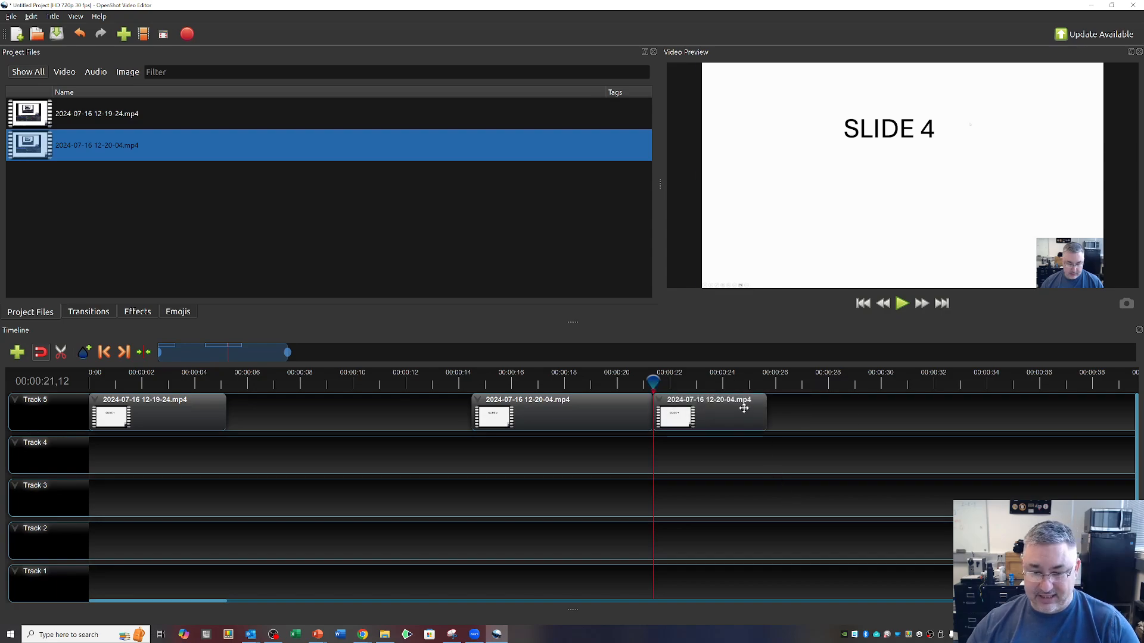
Delete the segment after the cut and move the remaining second clip directly against the end of the first clip on Track 5.
left_click(744, 408)
key("Delete")
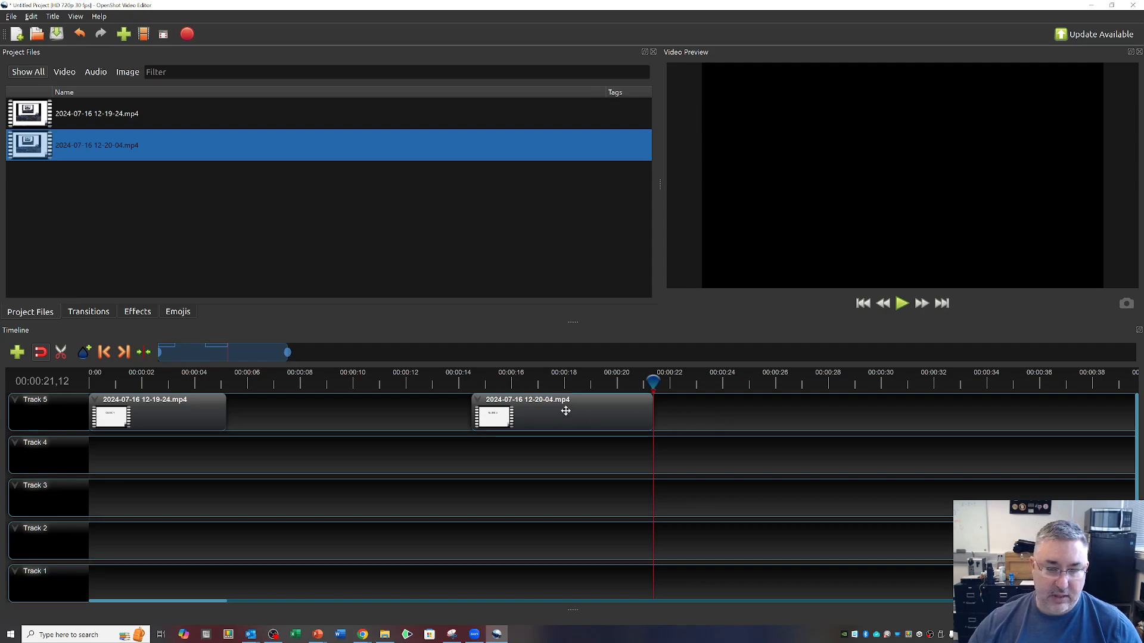
left_click_drag(554, 409, 338, 392)
left_click_drag(541, 413, 312, 398)
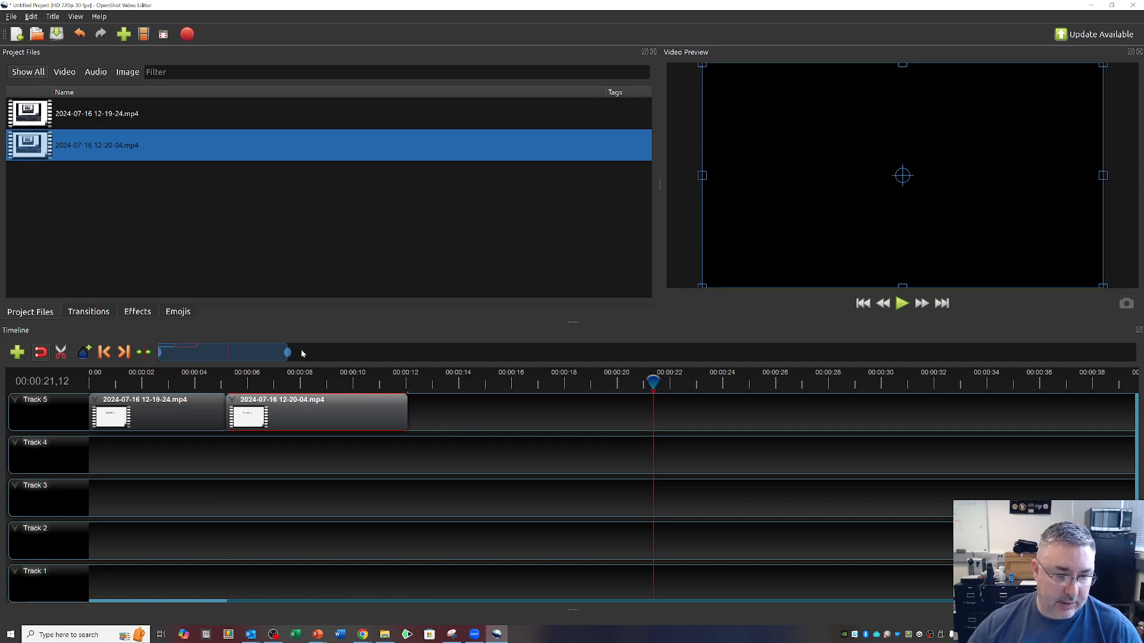
Play the two joined Track 5 clips from the beginning to about 11 seconds to review the edit.
left_click_drag(290, 351, 213, 352)
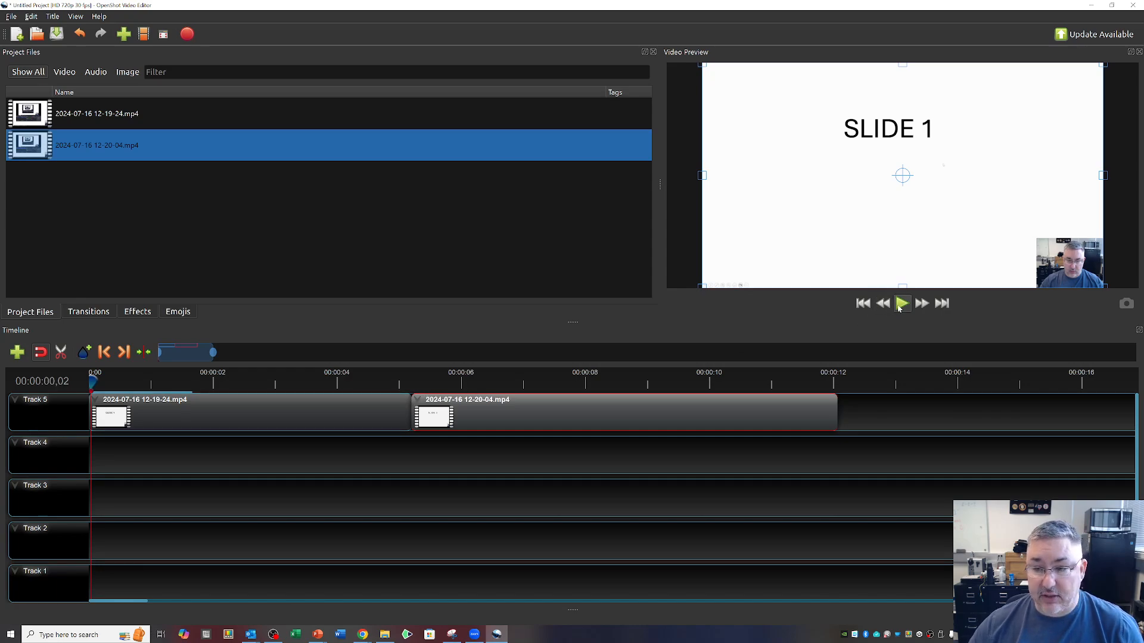
left_click(901, 304)
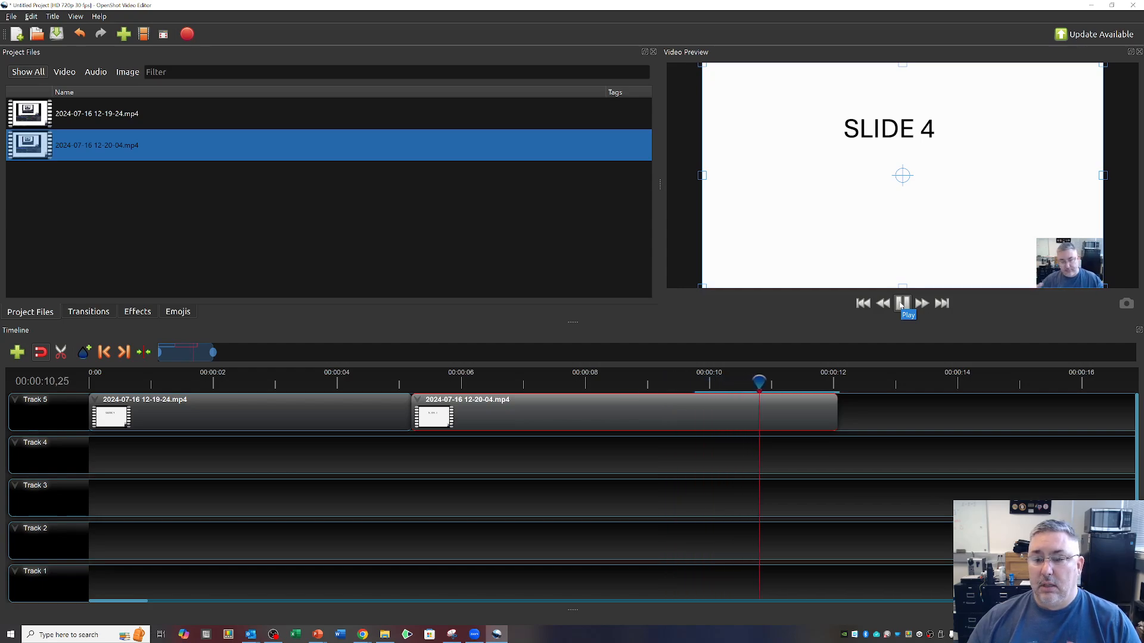
left_click(901, 305)
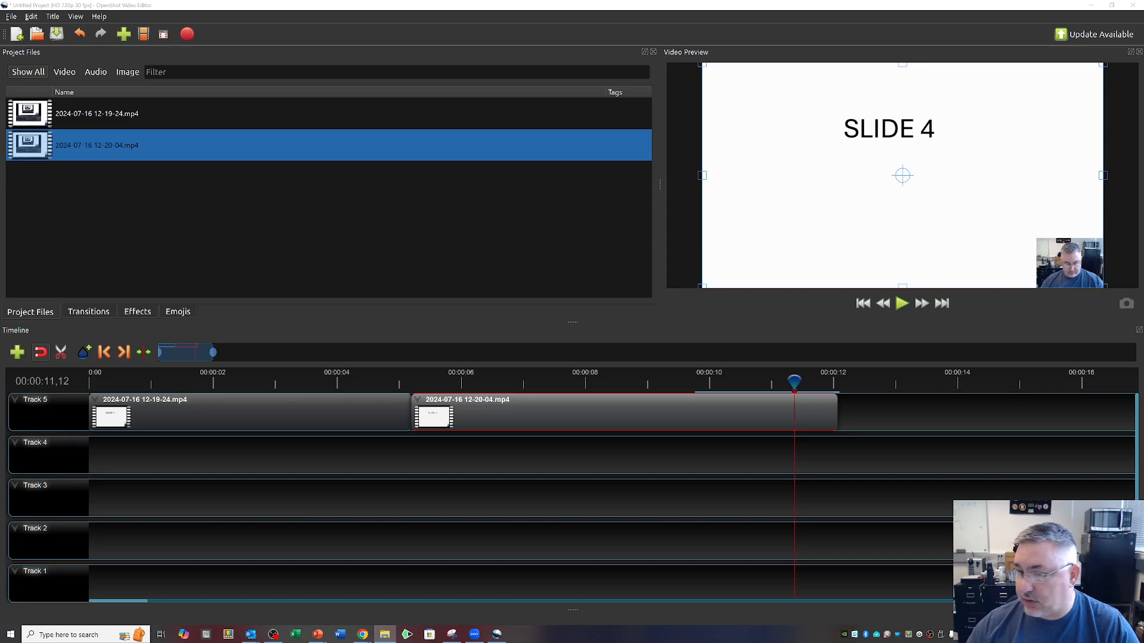
Bring the Expt 4 folder window into view and preview the image 00 day 0.jpg, closing the preview when done.
left_click_drag(1143, 172, 416, 74)
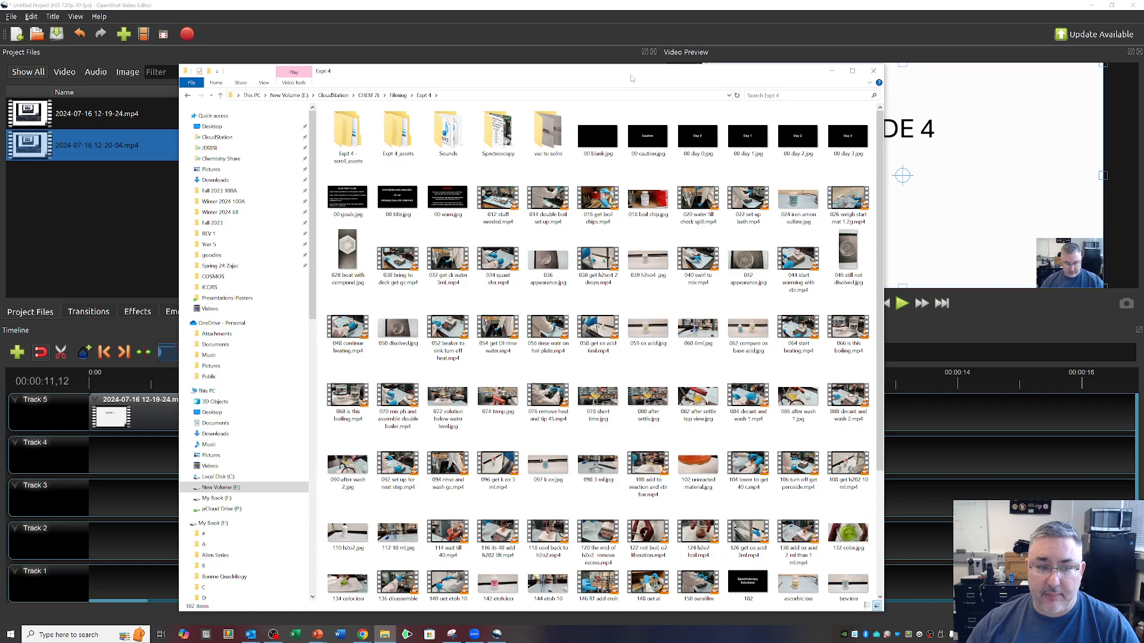
left_click_drag(632, 78, 609, 83)
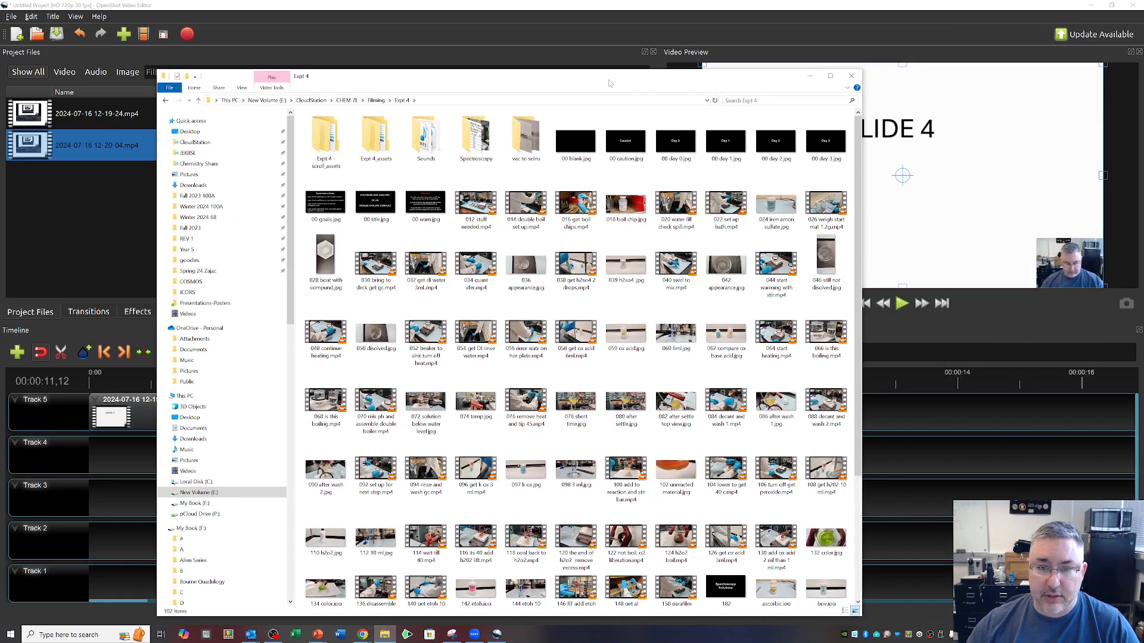
left_click(622, 142)
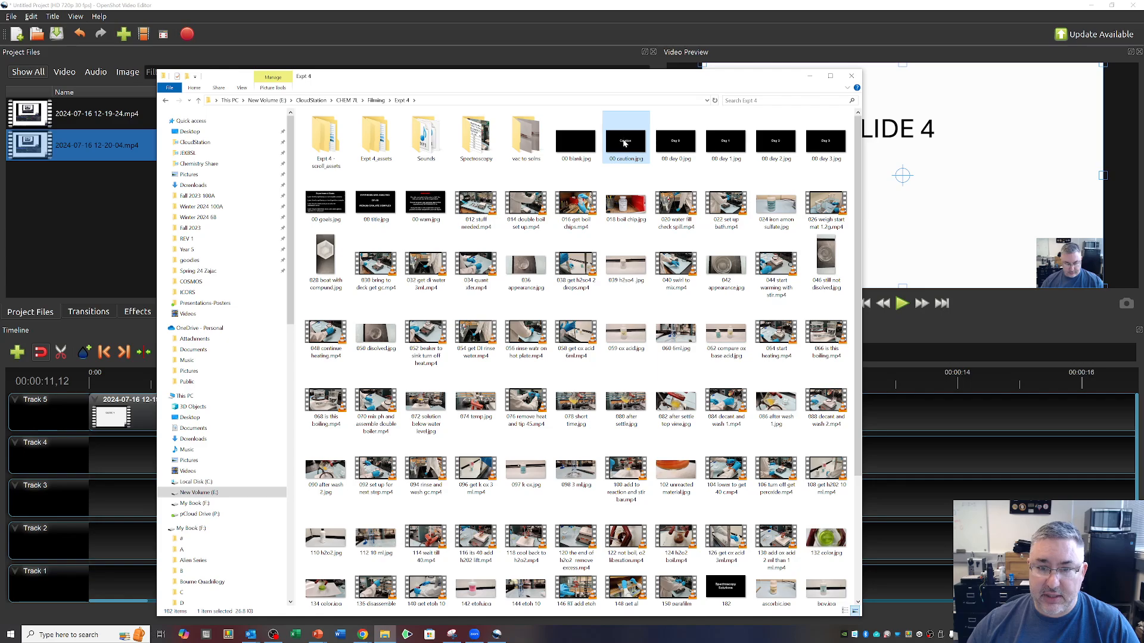
double_click(682, 149)
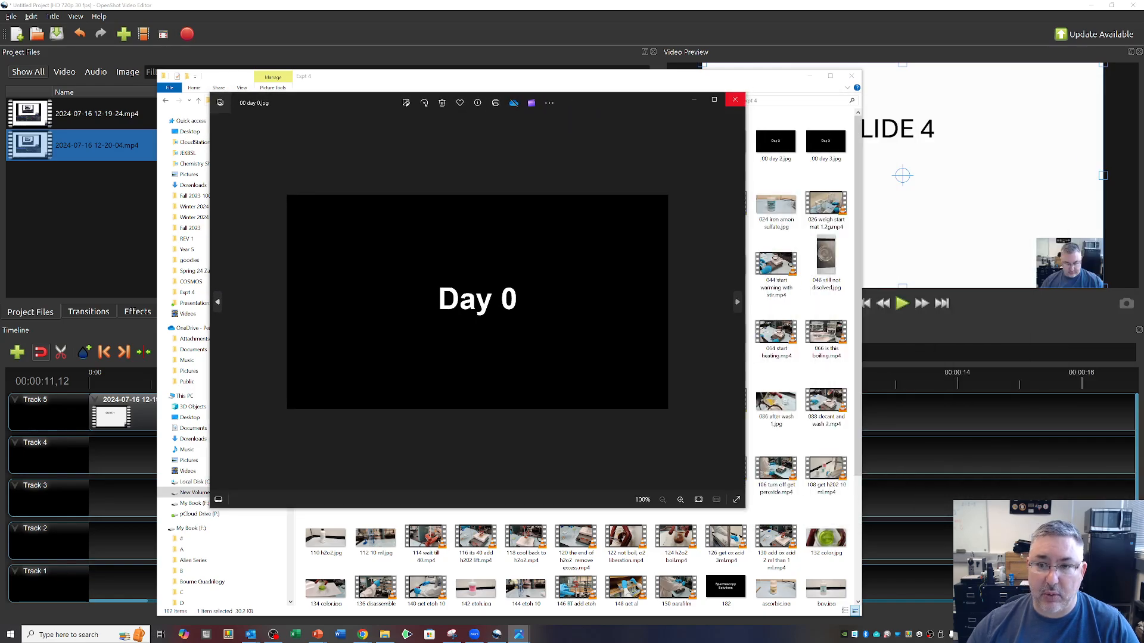
left_click(735, 100)
Import 00 title.jpg, 00 goals.jpg and 00 warn.jpg from the Expt 4 folder into the project files.
left_click_drag(715, 81, 855, 72)
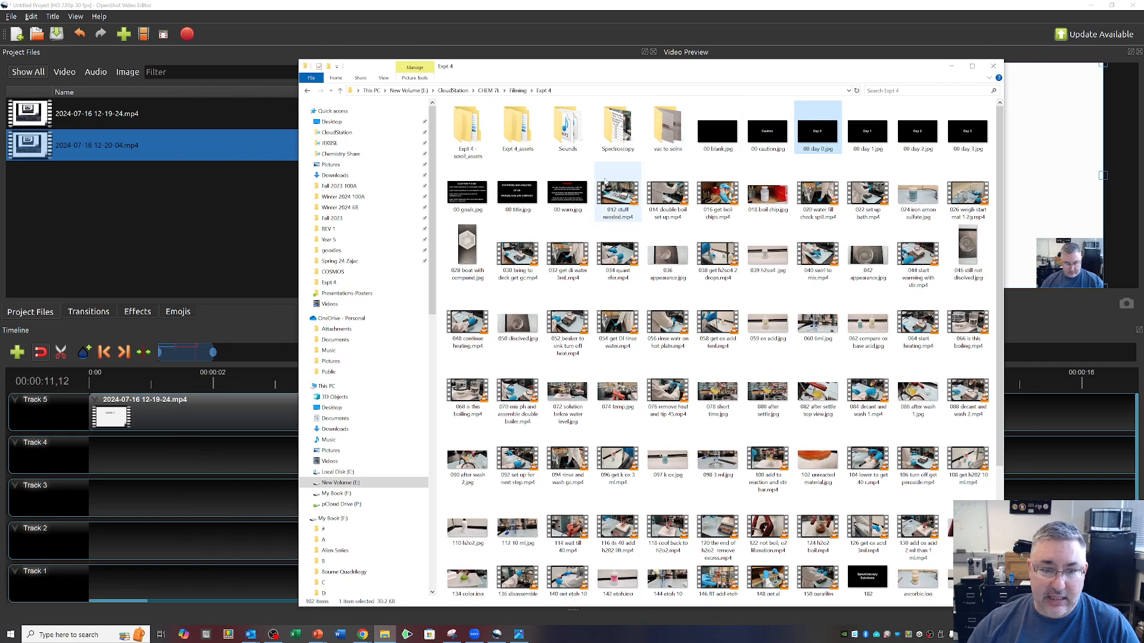
left_click(516, 196)
left_click_drag(516, 197, 146, 217)
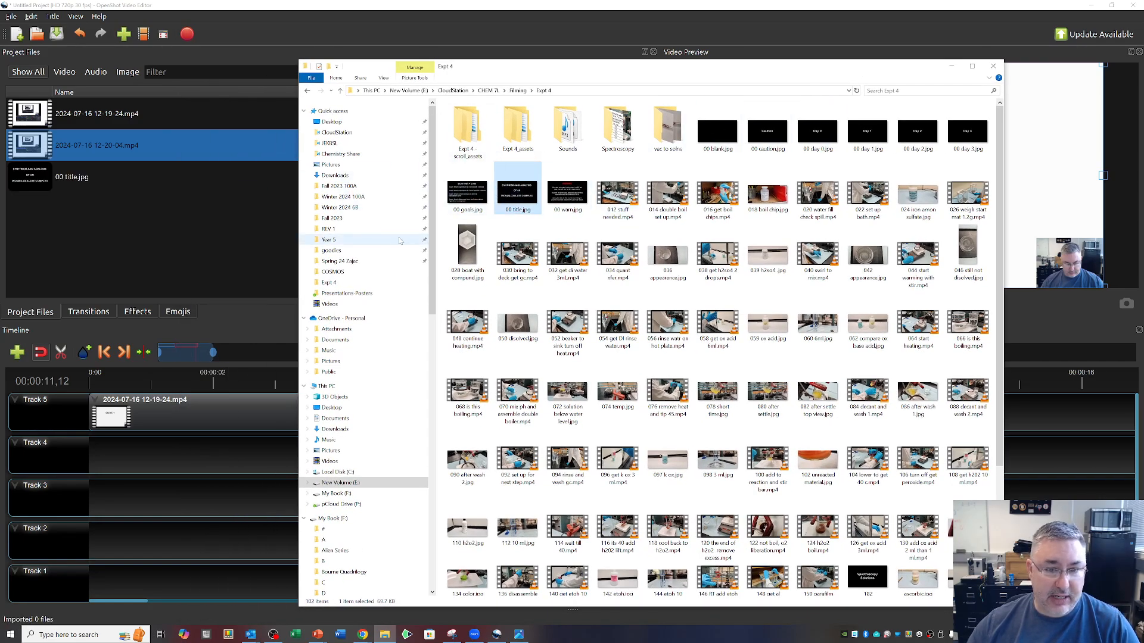
left_click_drag(468, 194, 148, 238)
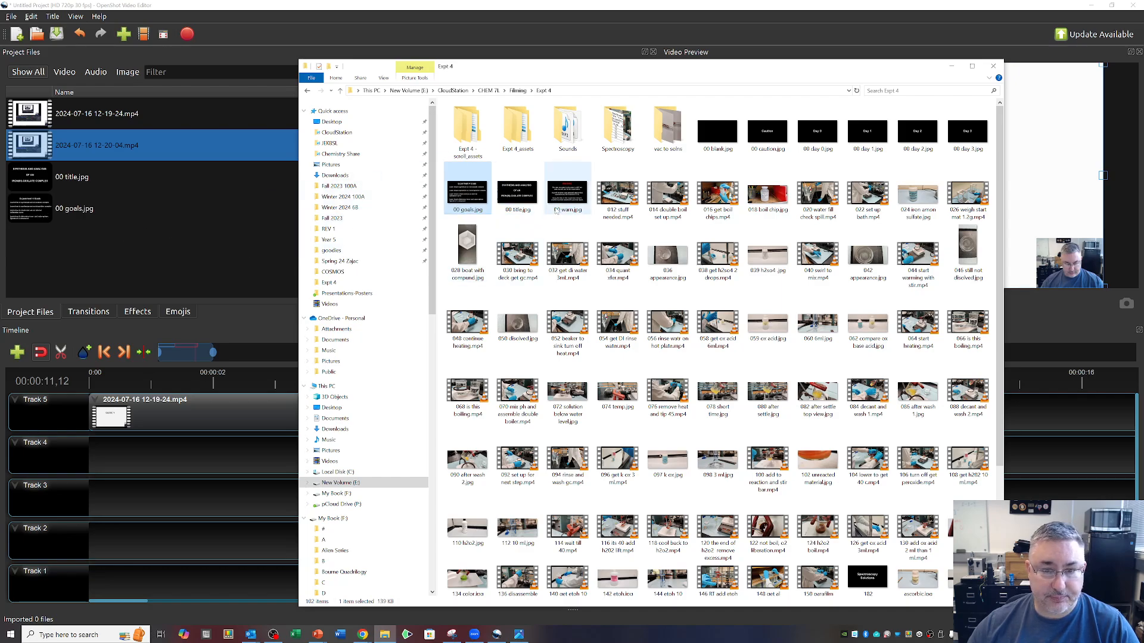
left_click_drag(567, 194, 143, 275)
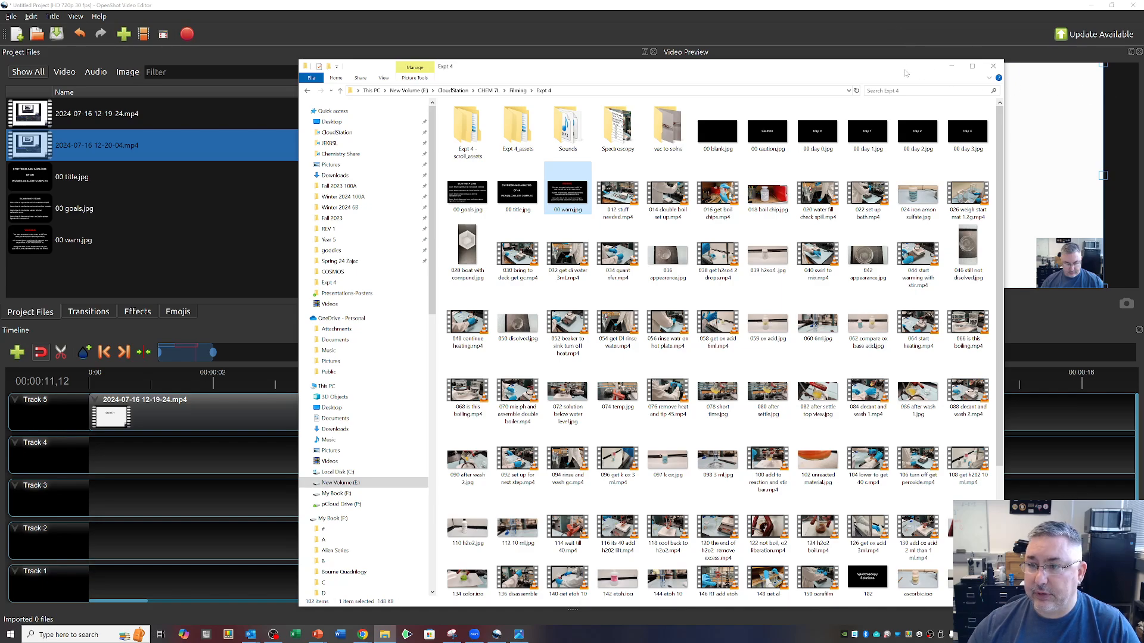
left_click_drag(905, 73, 1143, 97)
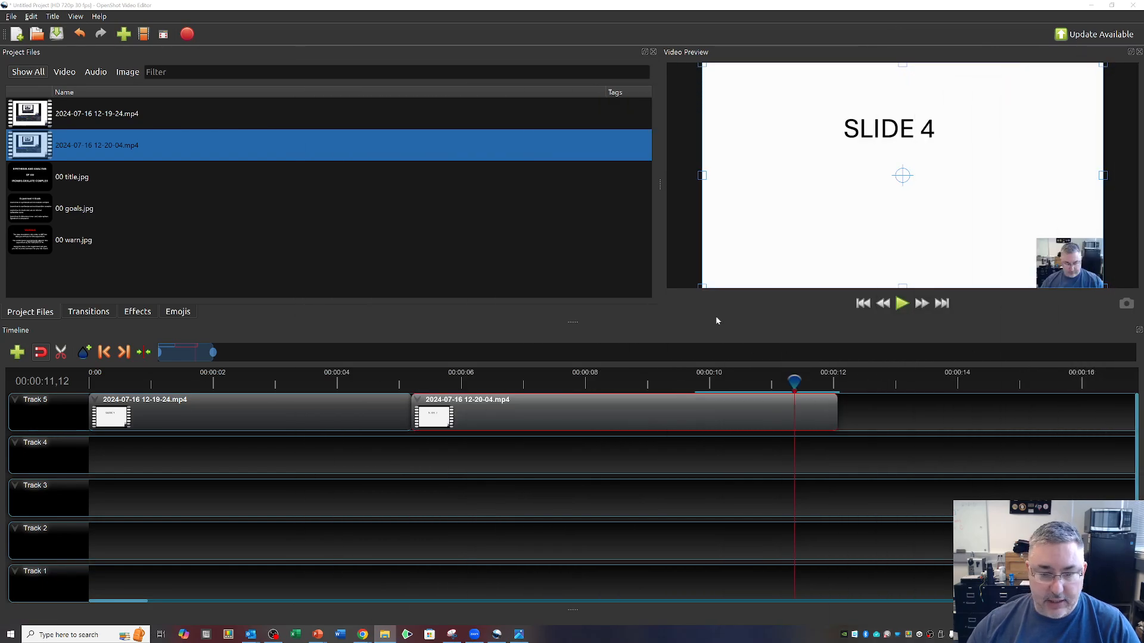
Shift both video clips later on Track 5, keeping them adjacent and leaving a gap of about 2.6 seconds at the start.
left_click_drag(561, 410, 722, 417)
left_click_drag(396, 401, 535, 407)
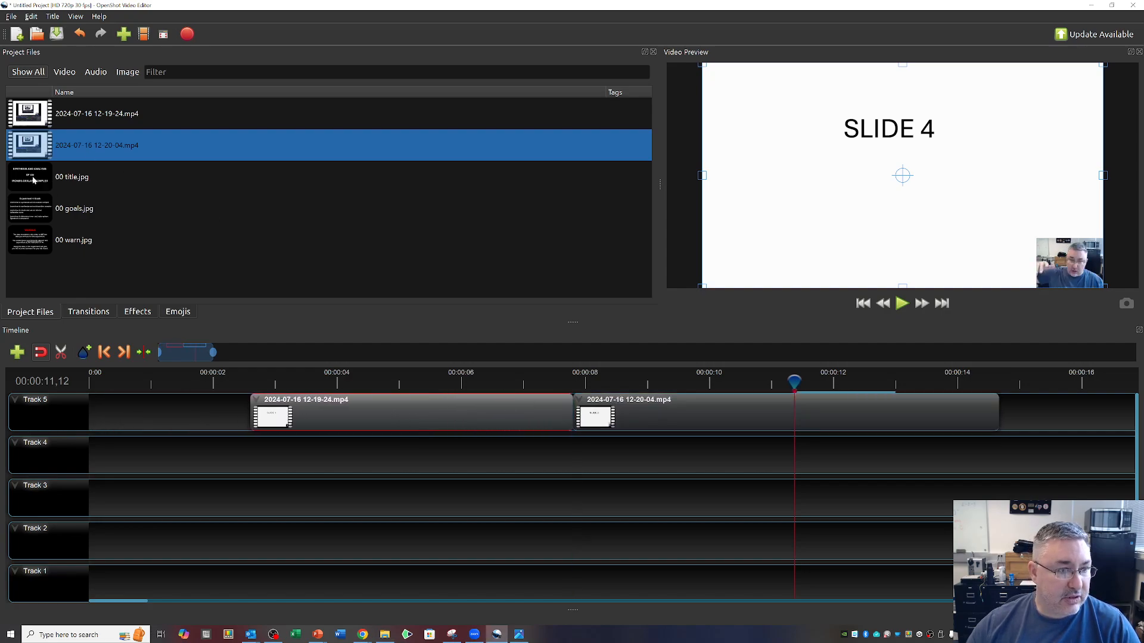
Try placing 00 title.jpg at the start of Track 5 and undo the placement.
left_click_drag(73, 182, 95, 414)
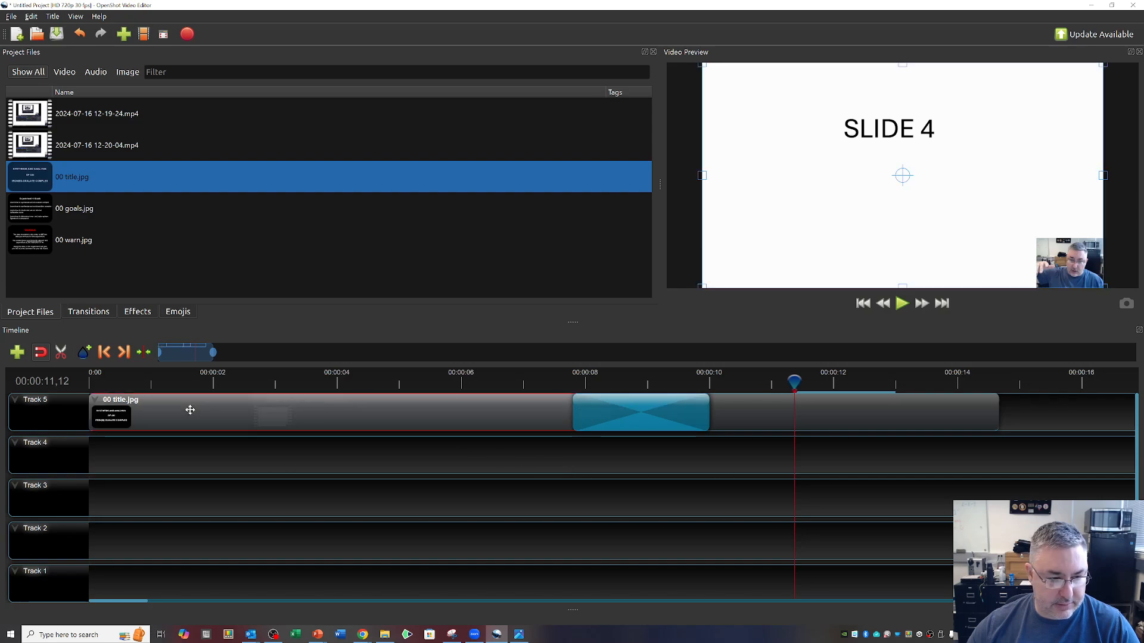
key("Delete")
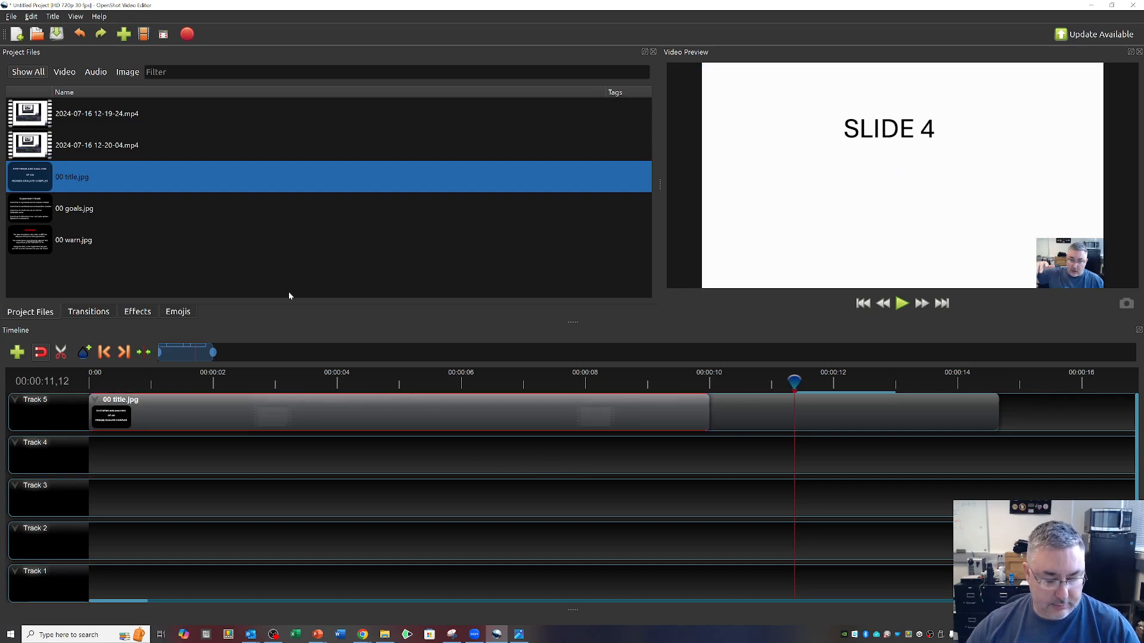
key("Delete")
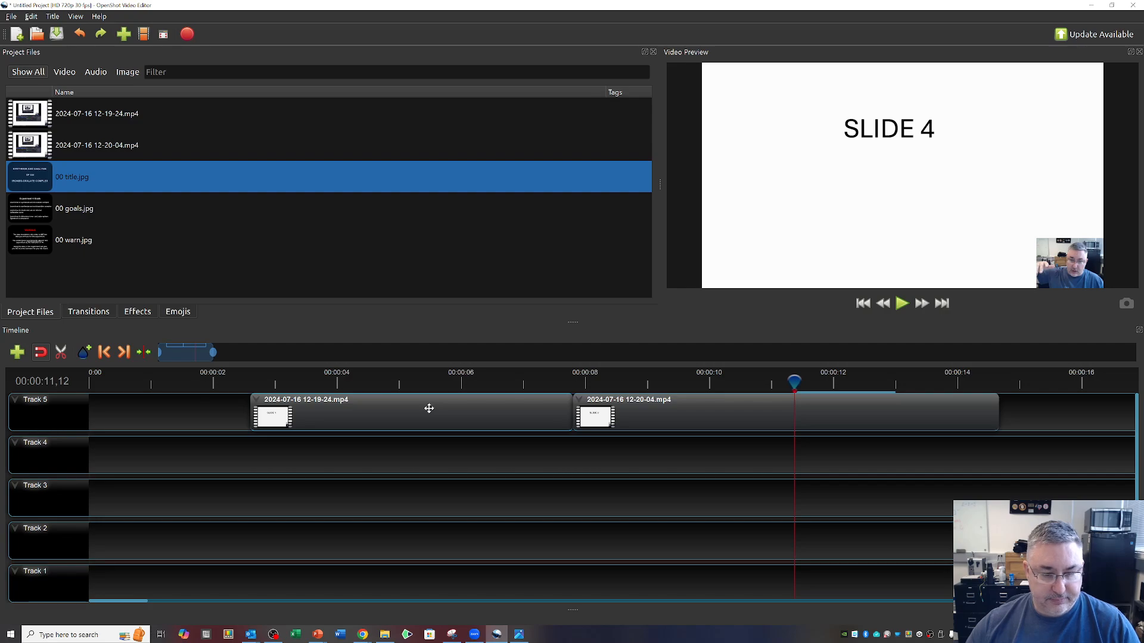
Move both recordings together from Track 5 to Track 4, starting at about 12.7 seconds.
left_click(365, 410)
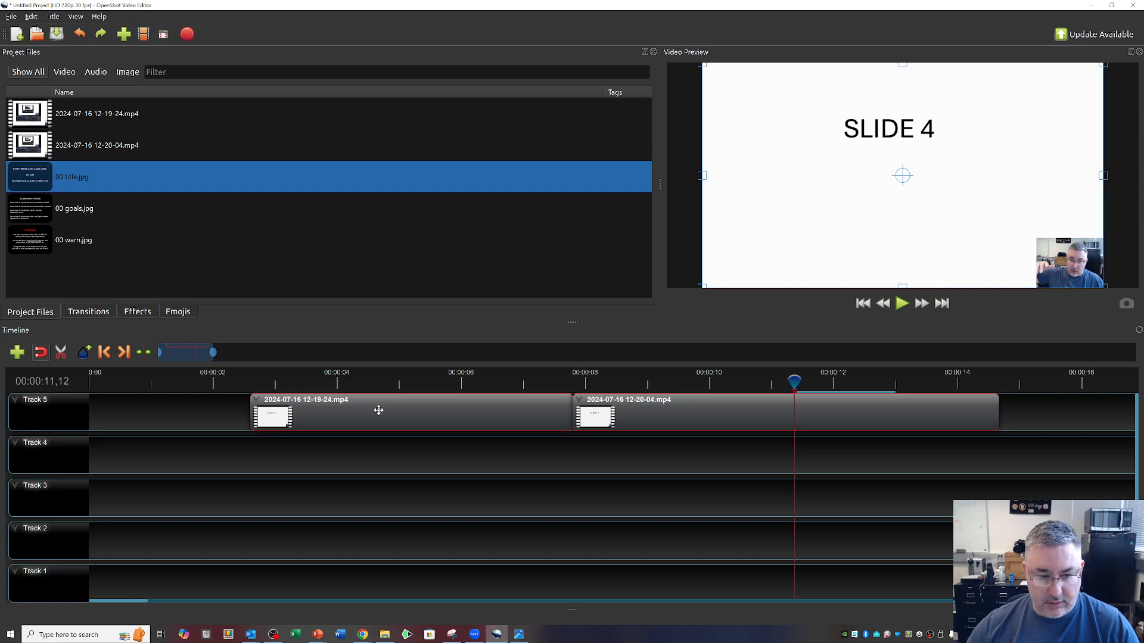
left_click_drag(215, 351, 291, 352)
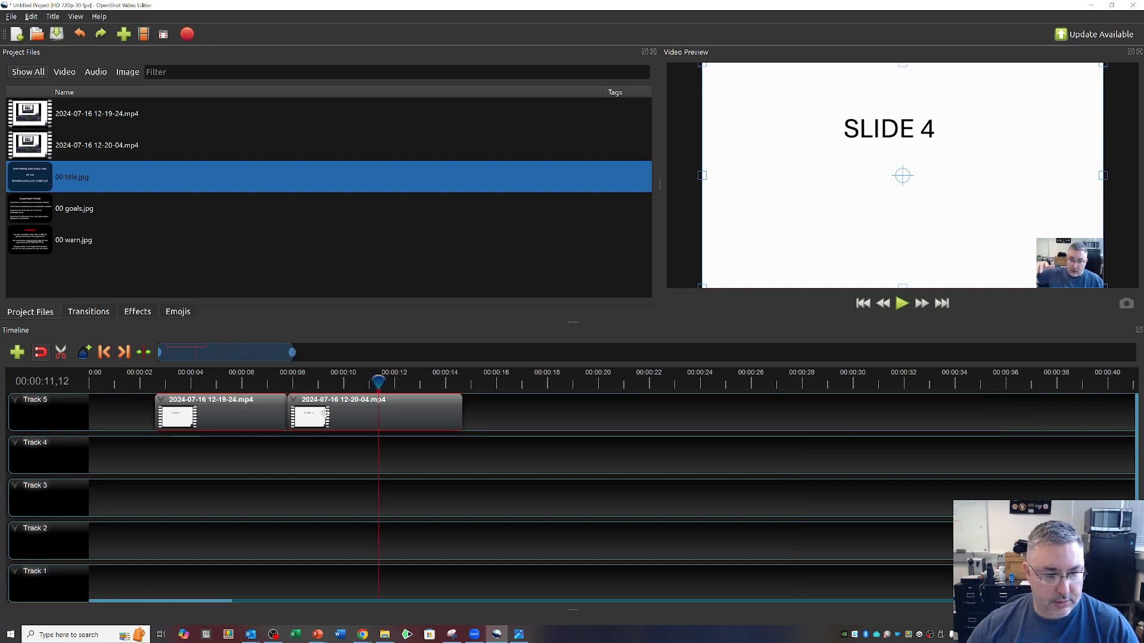
left_click_drag(244, 414, 486, 455)
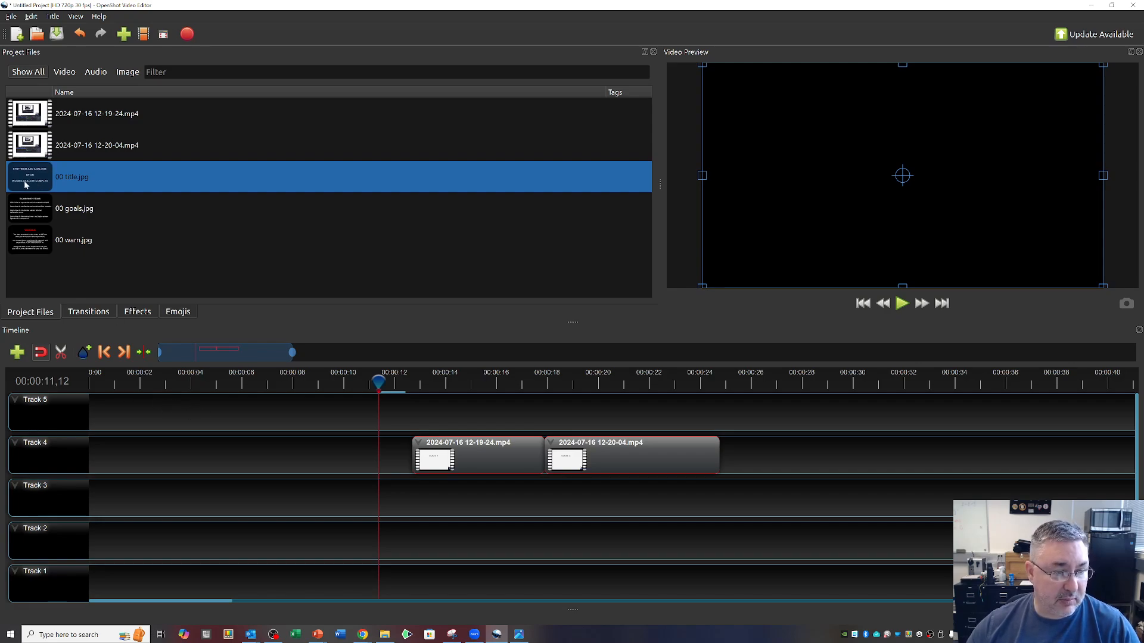
Place 00 title.jpg at the start of Track 5 and shorten it to about 4 seconds.
left_click_drag(26, 185, 233, 421)
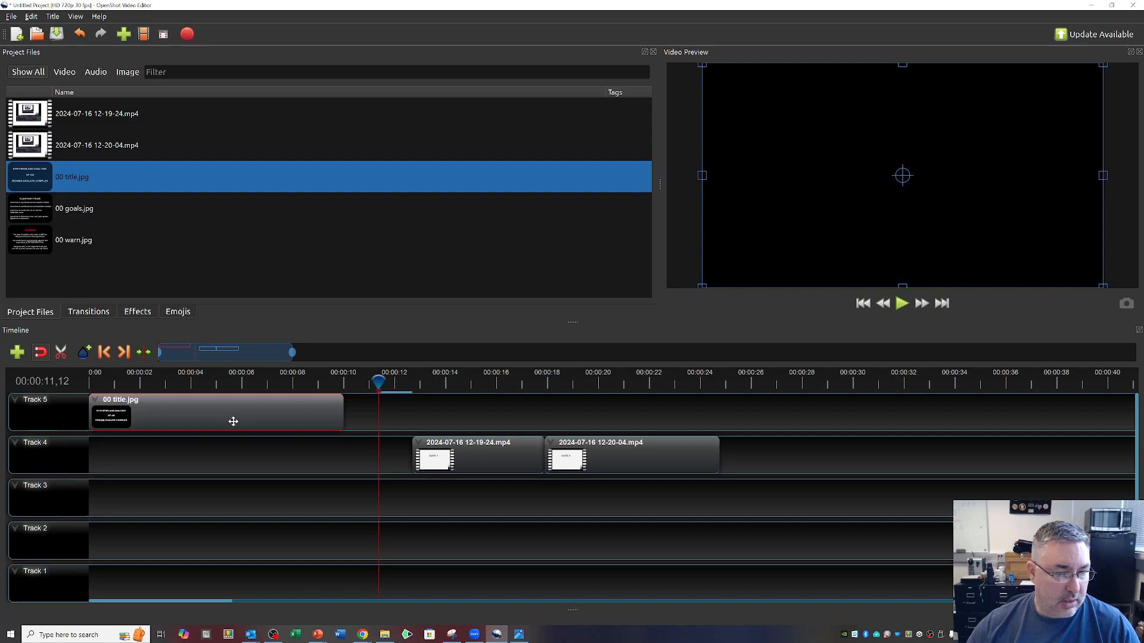
left_click_drag(377, 384, 190, 398)
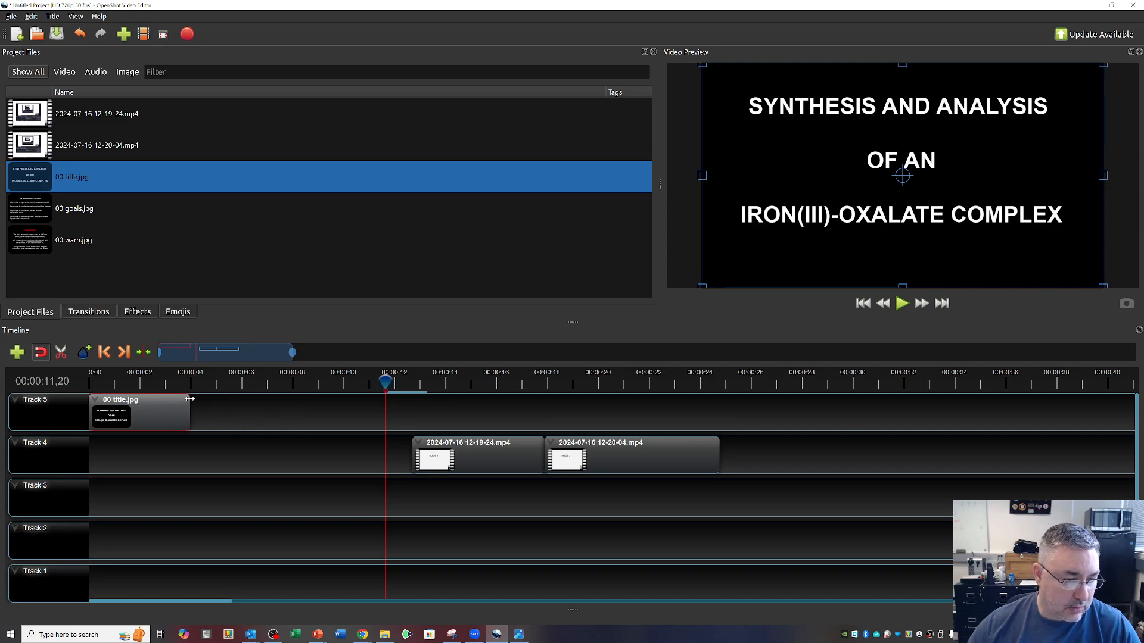
Move both recordings from Track 4 back to Track 5, one after the other directly behind 00 title.jpg.
left_click(480, 462)
left_click(646, 457)
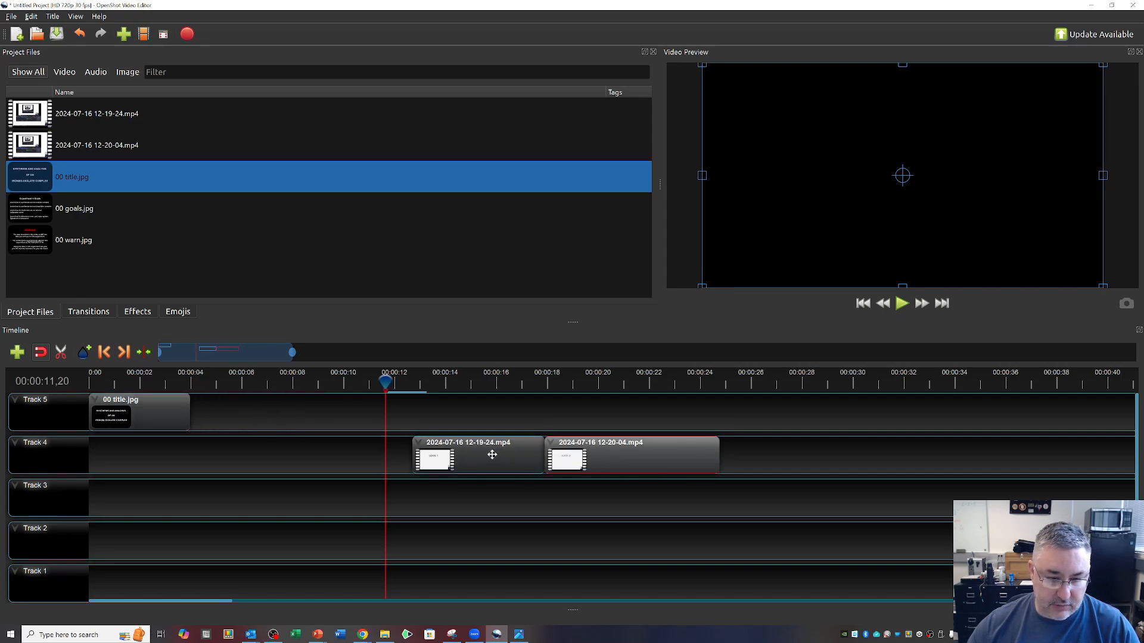
left_click_drag(505, 456, 282, 417)
left_click_drag(643, 462, 415, 416)
Add 00 warn.jpg directly after the second recording on Track 5 and shorten it to about 2 seconds.
left_click(51, 239)
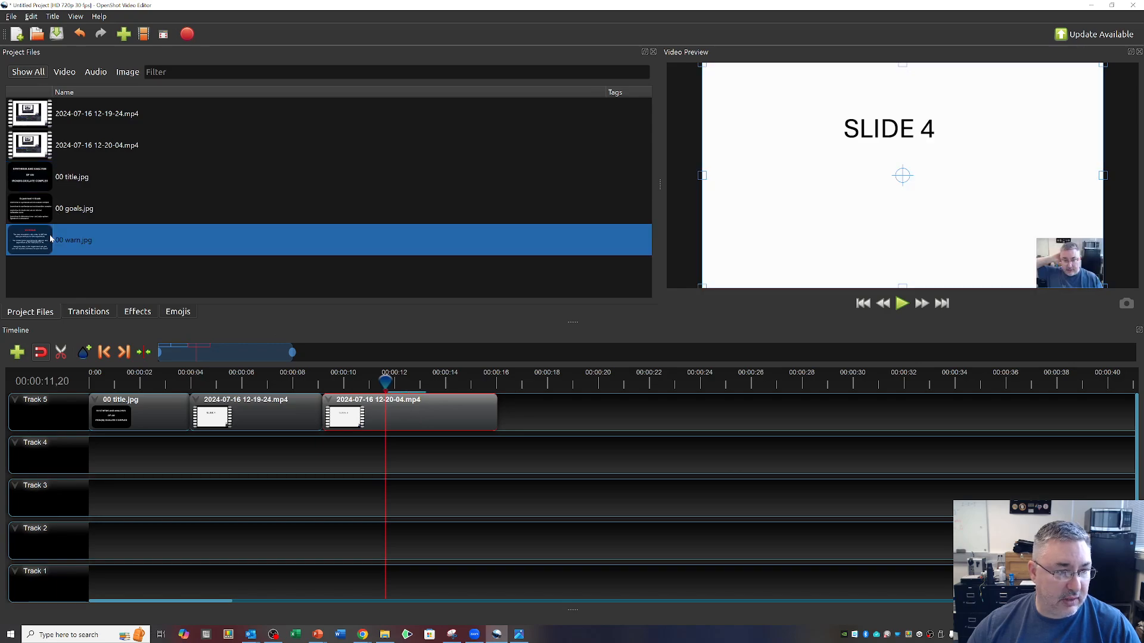
left_click_drag(34, 241, 600, 411)
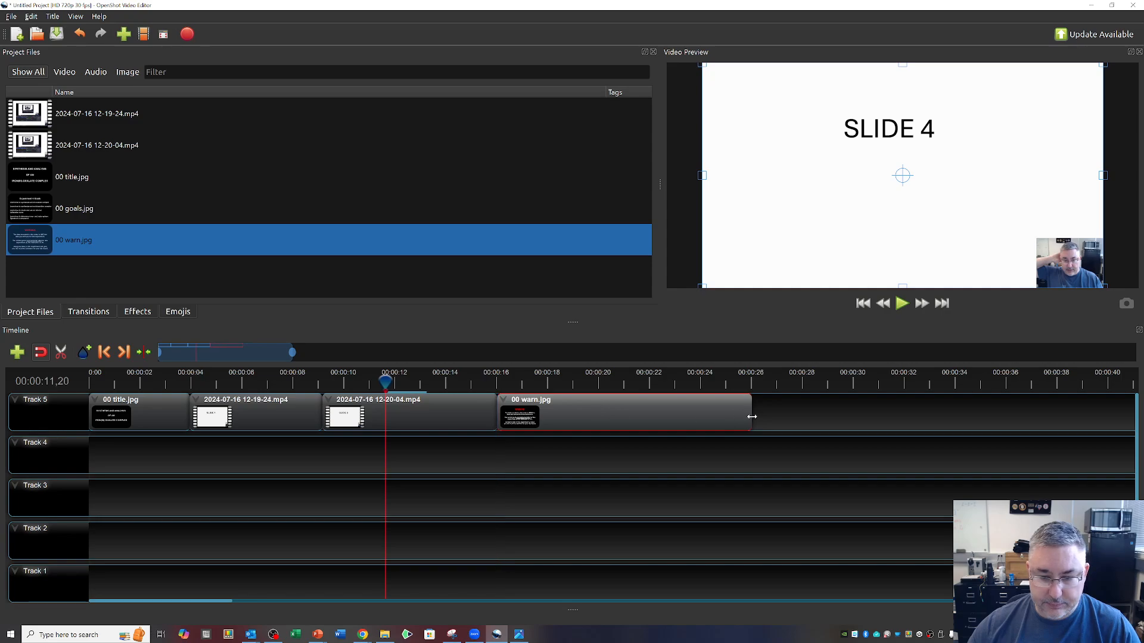
left_click_drag(751, 417, 548, 413)
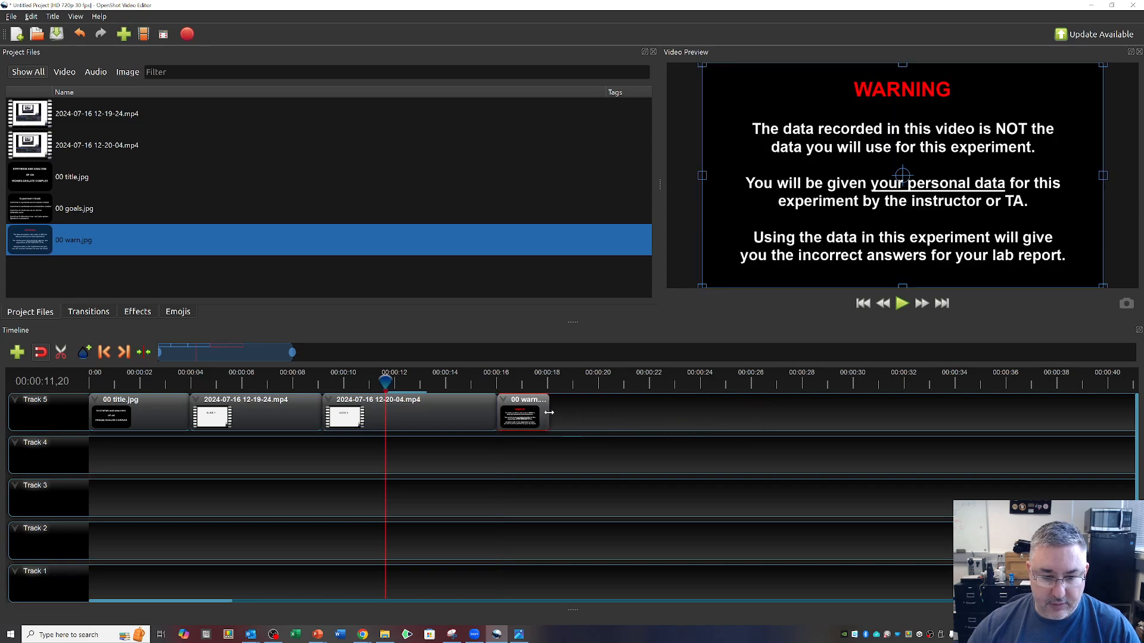
Play the timeline from the beginning to review the title, both recordings and the warning image.
left_click_drag(379, 381, 94, 374)
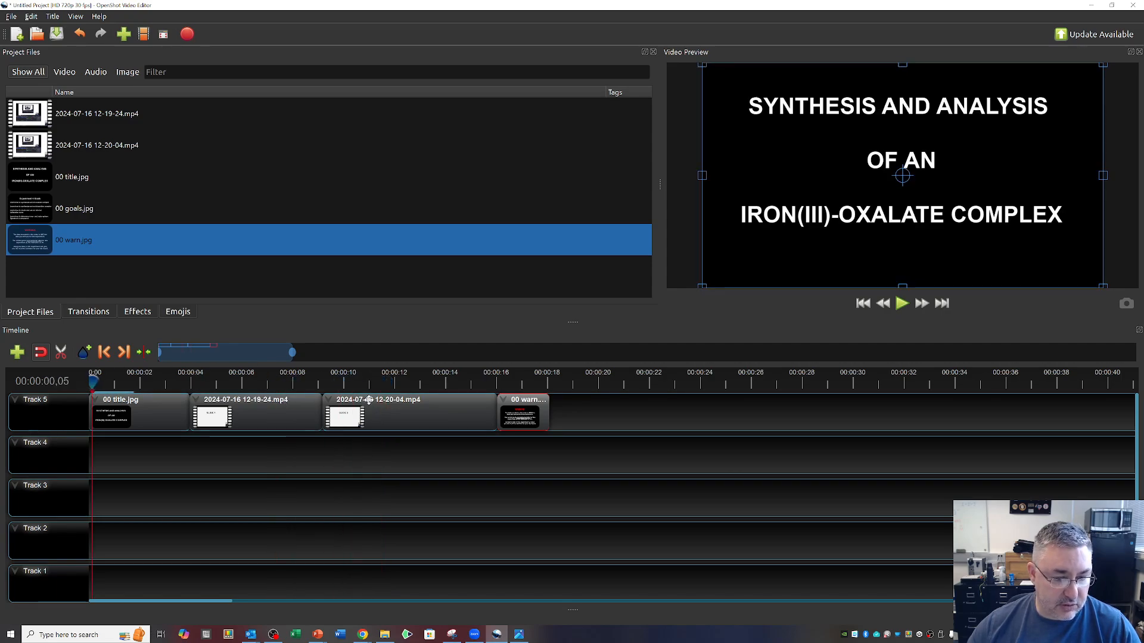
left_click(902, 303)
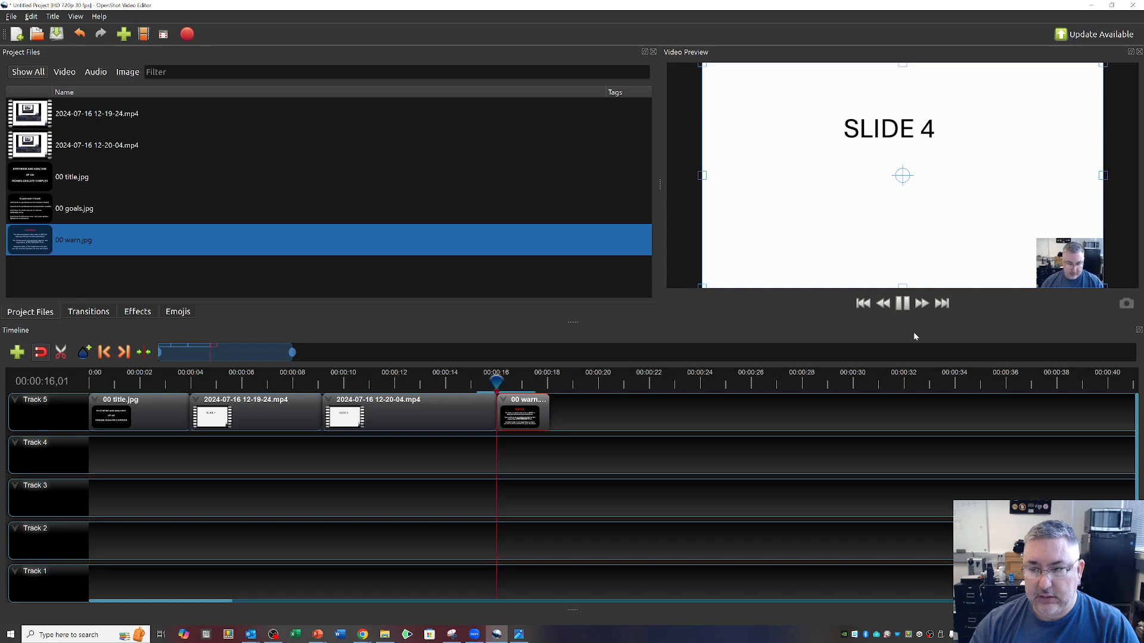
left_click(895, 306)
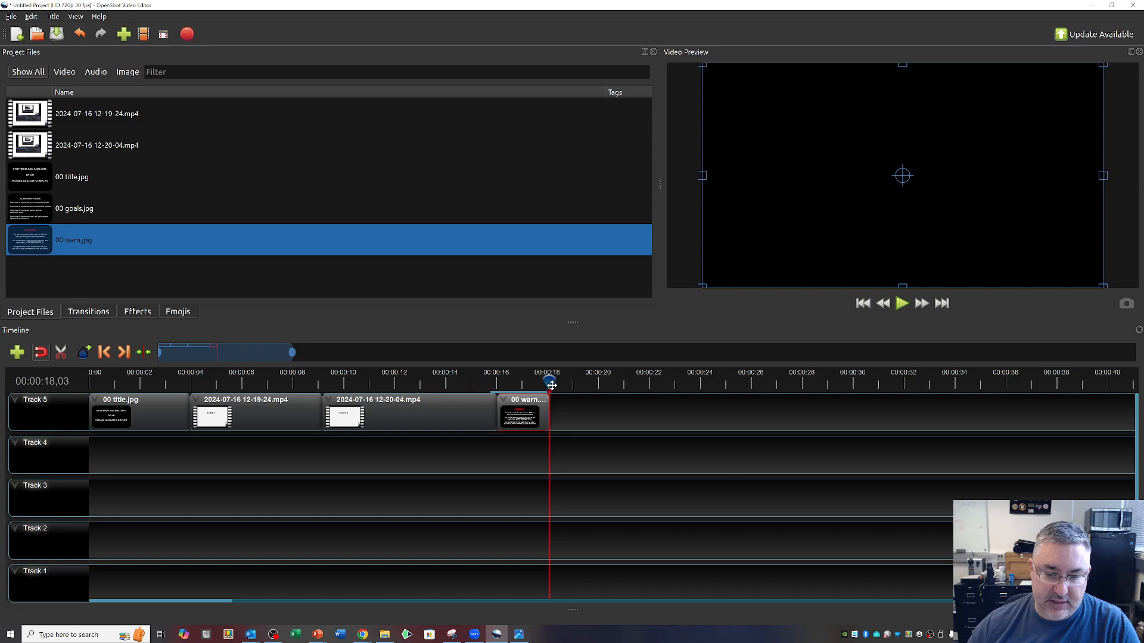
left_click_drag(551, 385, 748, 391)
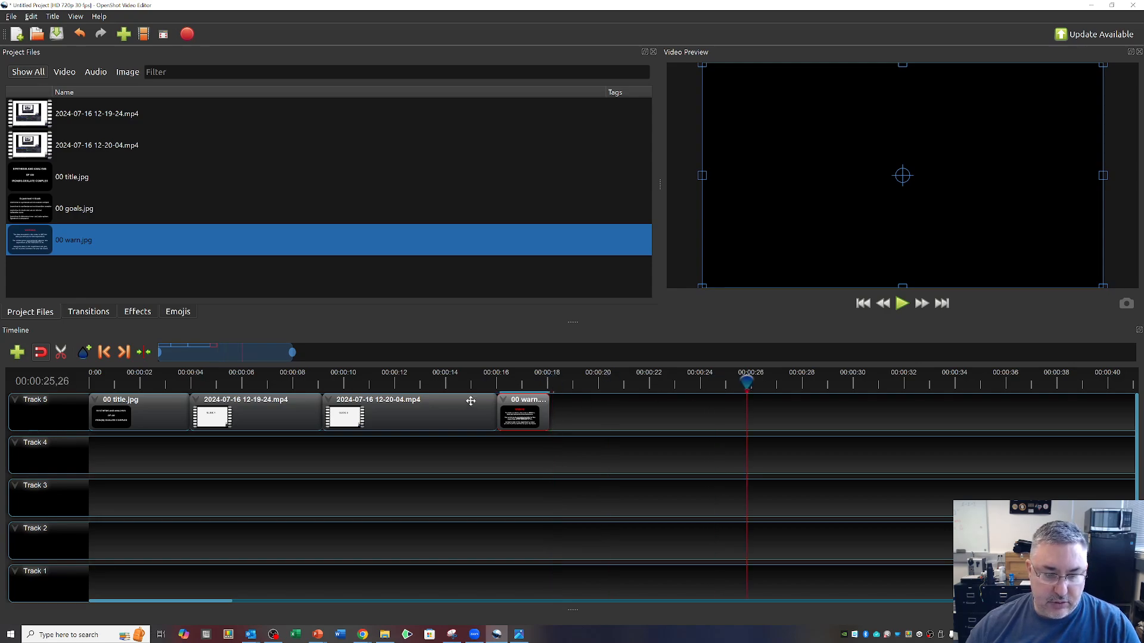
Rearrange Track 5 so 00 warn.jpg sits between the two recordings with no gaps.
left_click_drag(516, 409, 619, 406)
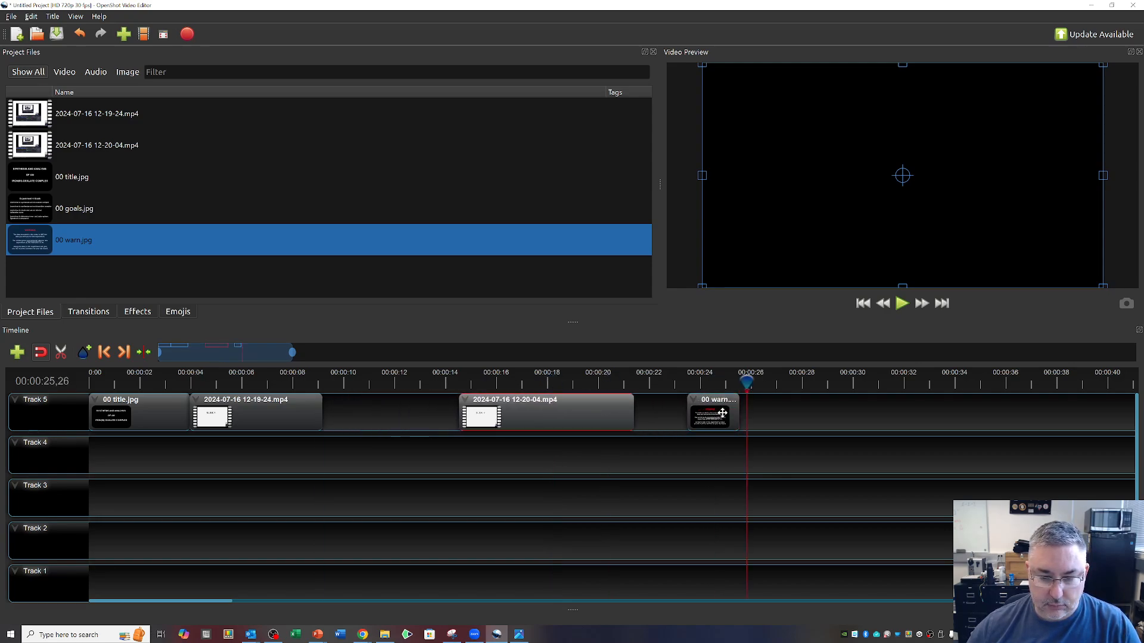
left_click_drag(723, 408, 361, 406)
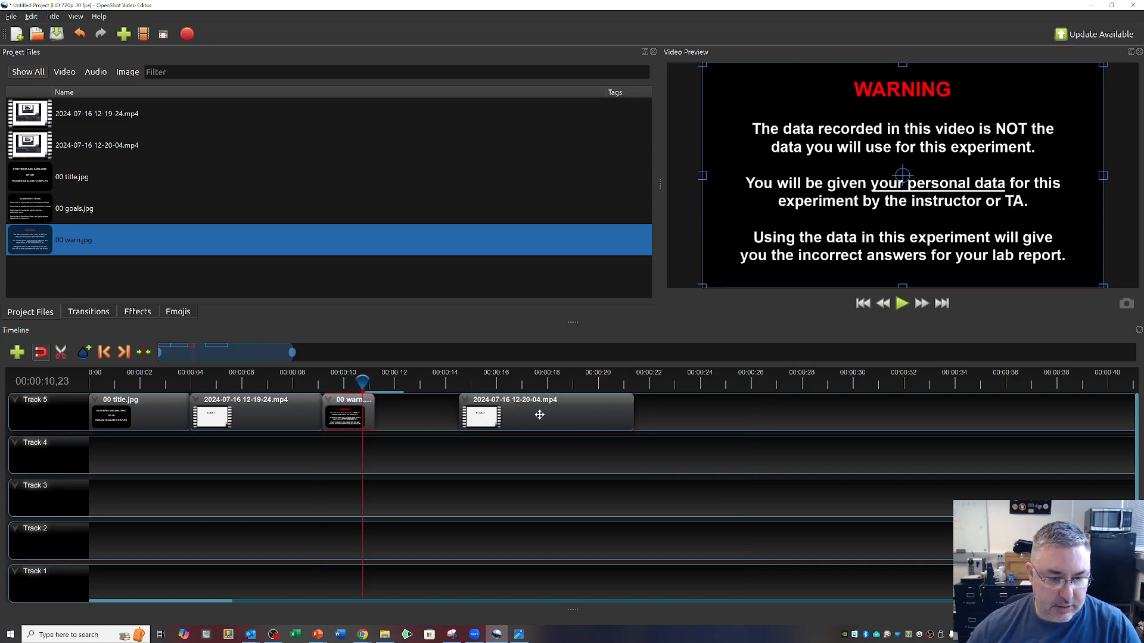
left_click_drag(540, 415, 453, 409)
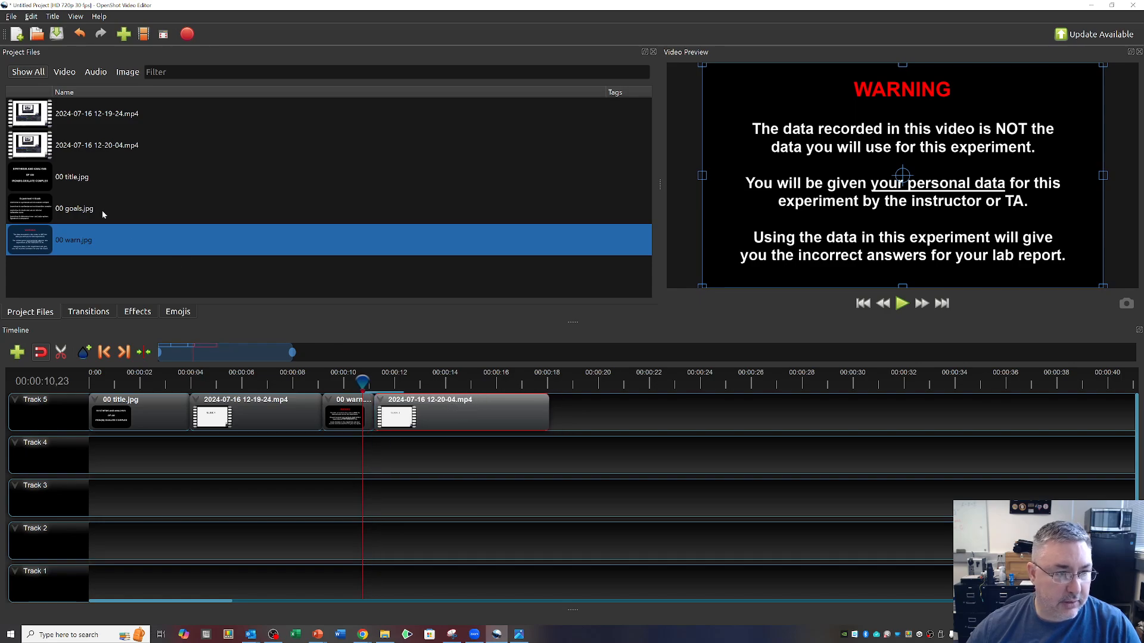
Add 00 goals.jpg directly after the second recording on Track 5 and shorten it to about 2.5 seconds.
left_click_drag(39, 208, 608, 409)
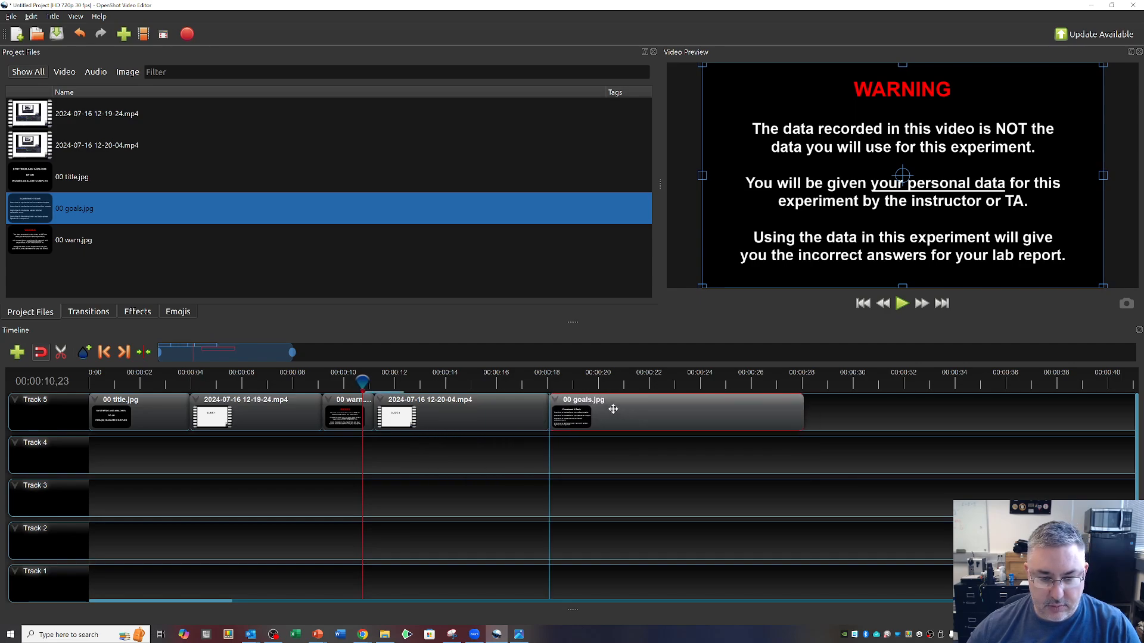
left_click_drag(794, 413, 614, 411)
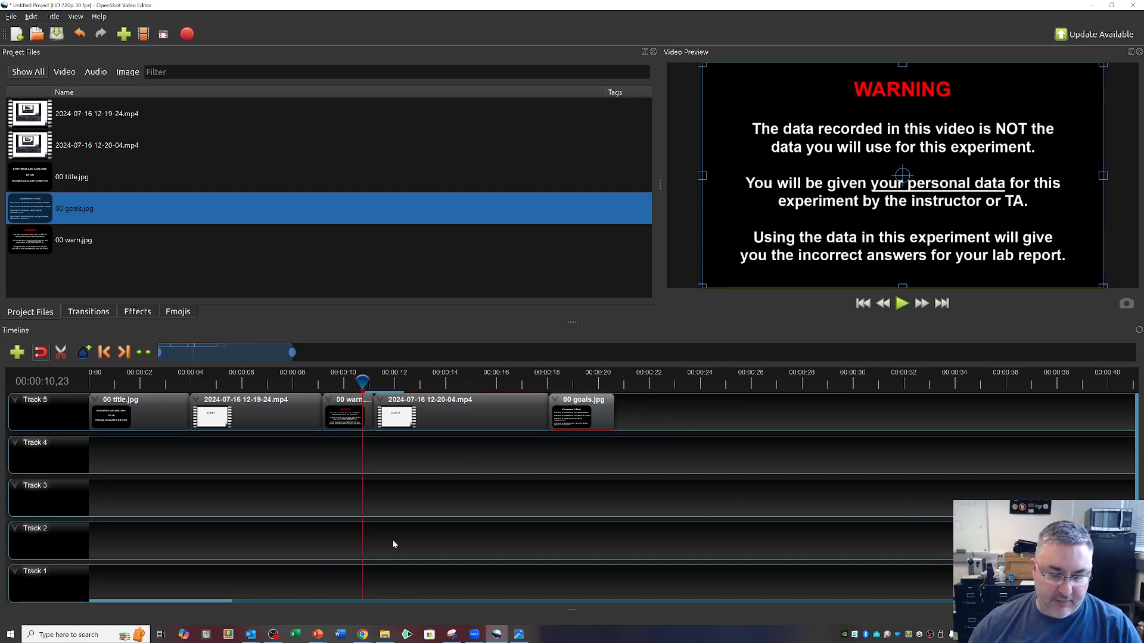
Lengthen 00 goals.jpg to about 12.4 seconds and overlap its start with the end of the second recording by about 2.2 seconds.
left_click_drag(593, 404, 1007, 411)
left_click_drag(929, 411, 749, 409)
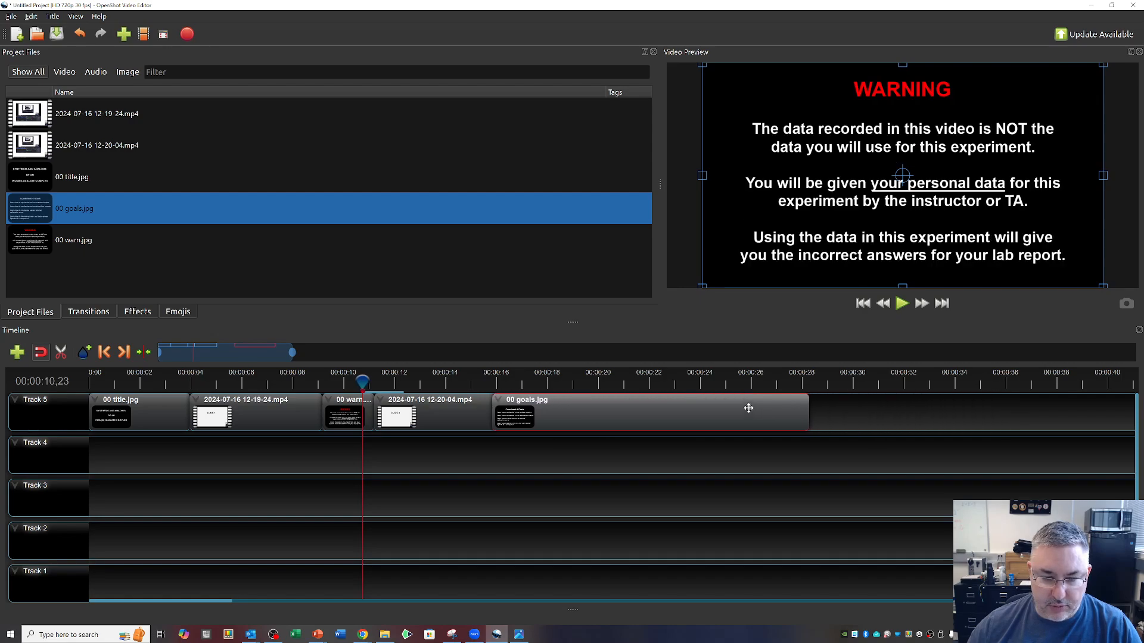
left_click(733, 413)
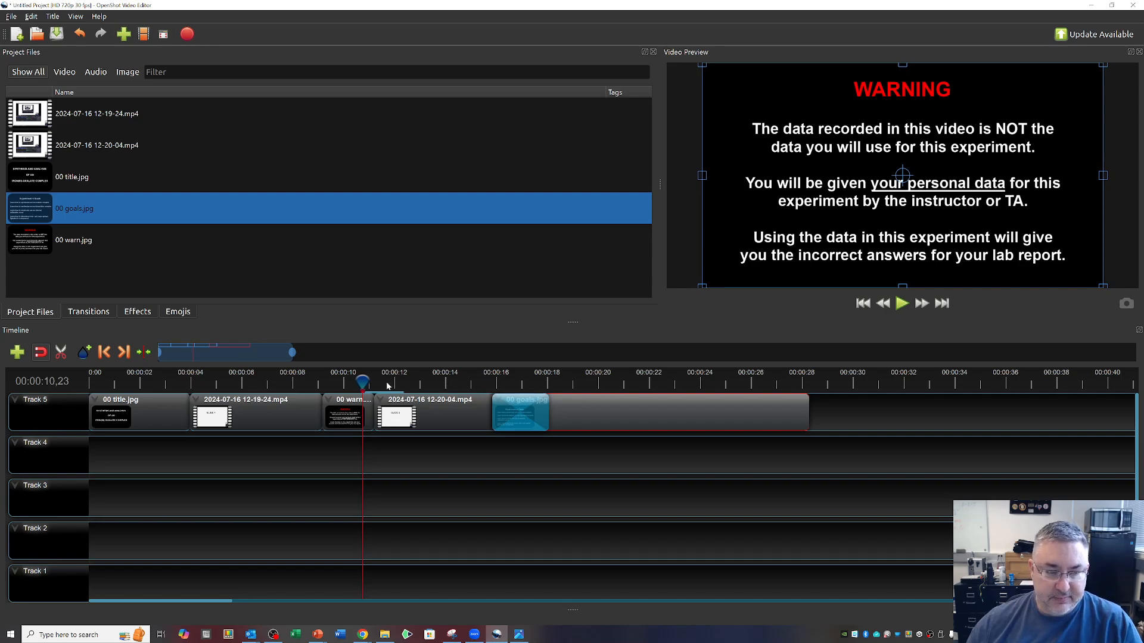
Play the timeline from about 15 seconds to review the transition between the second recording and 00 goals.jpg.
left_click_drag(361, 380, 465, 386)
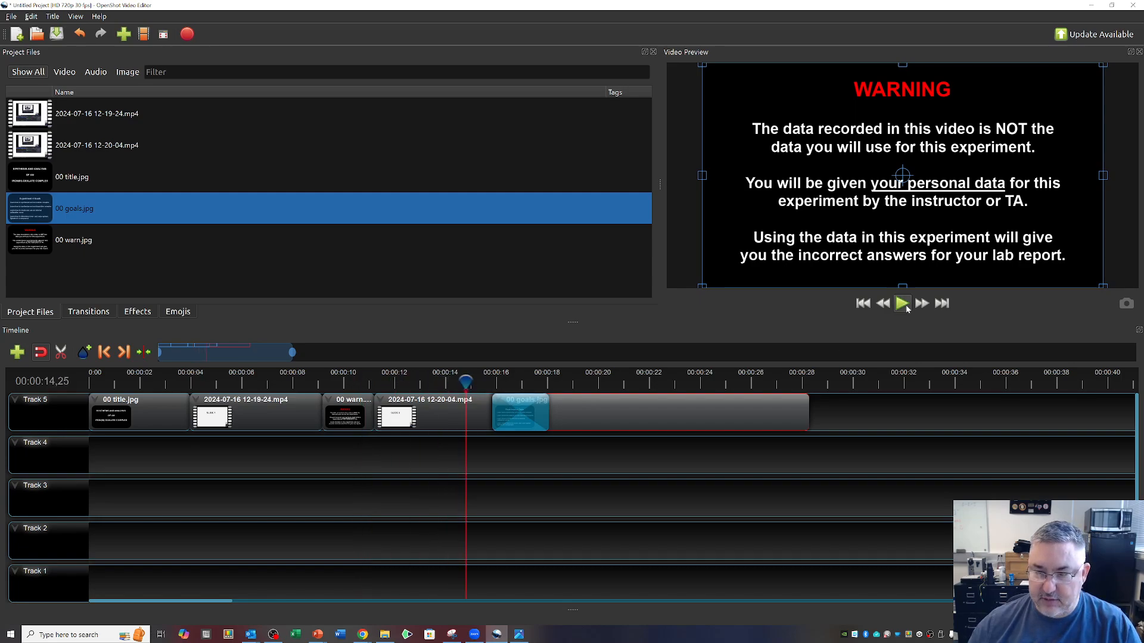
left_click(903, 304)
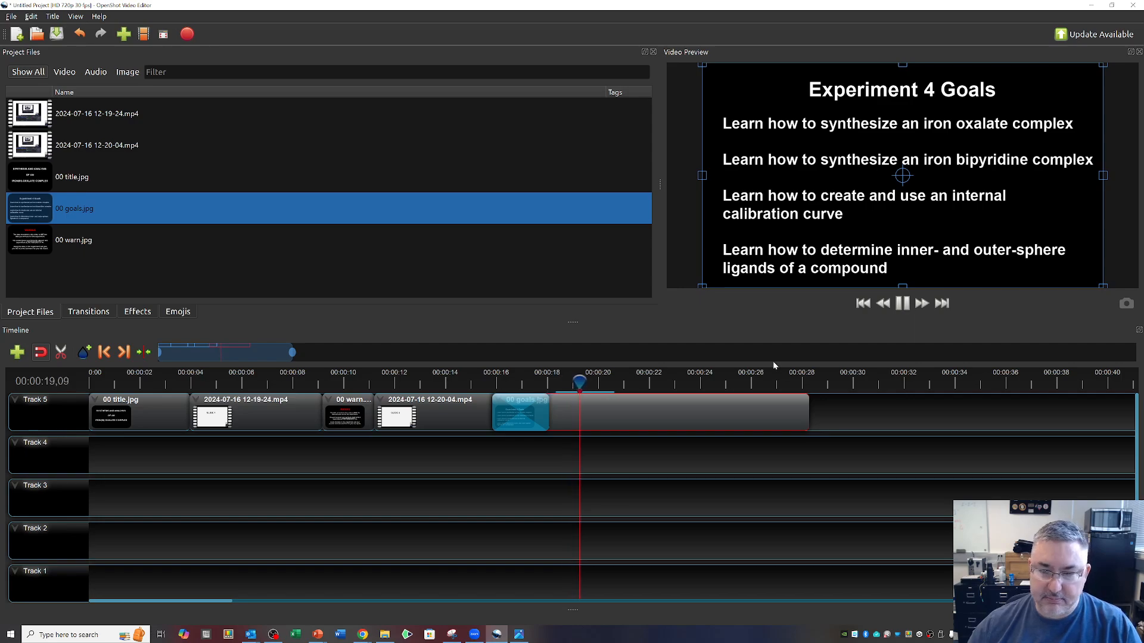
left_click(903, 303)
Move 00 goals.jpg back to the end of the second recording and delete the transition between them.
left_click_drag(717, 415, 779, 409)
left_click(523, 418)
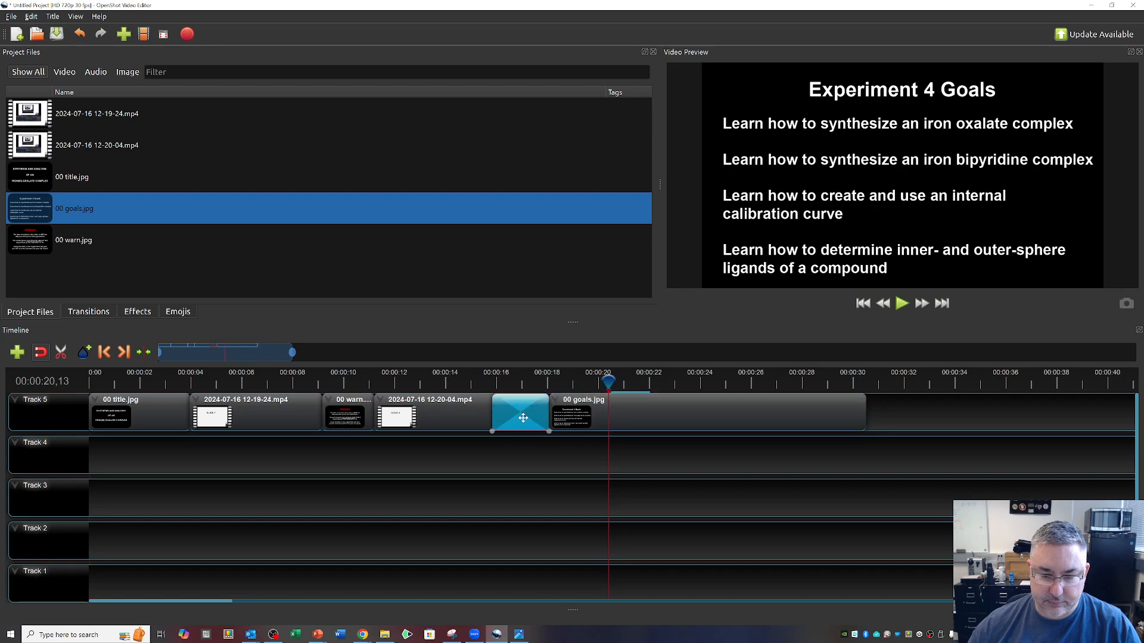
key("Delete")
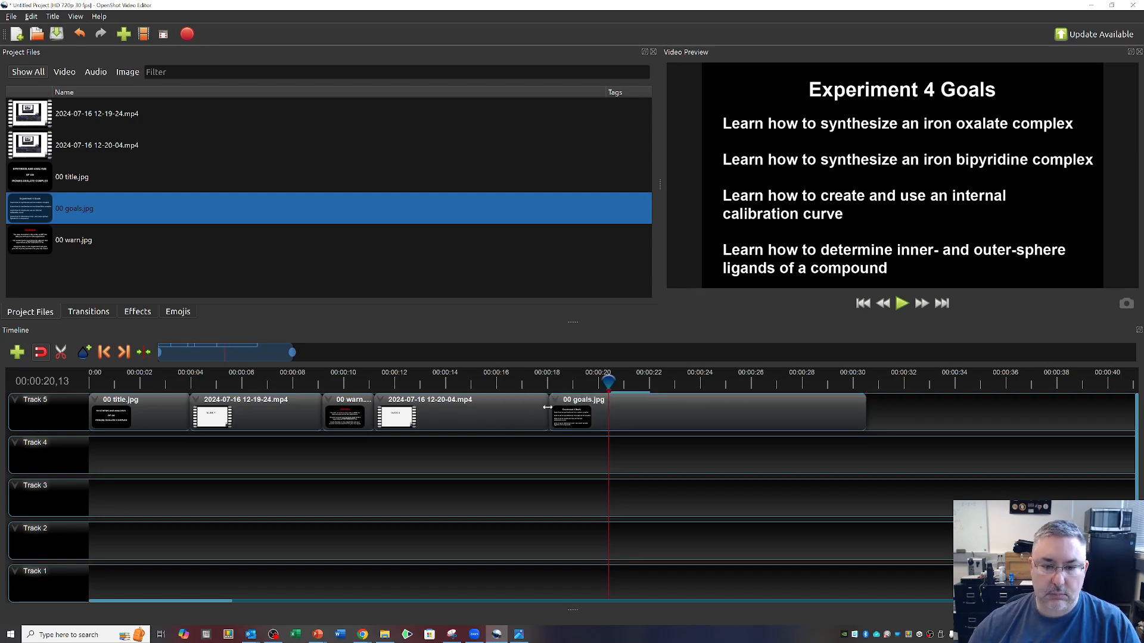
Move the playhead back to about the 8-second mark within the first recording.
left_click_drag(612, 381, 192, 381)
left_click(292, 381)
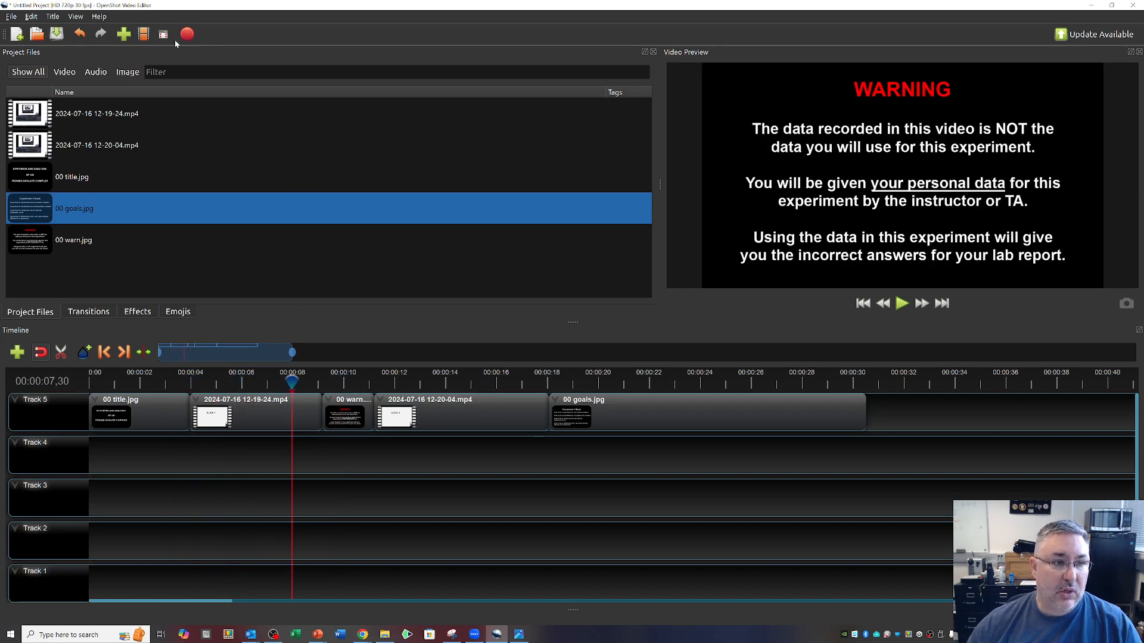
Open the video export settings, enter ';dsfkjg'l;ksdfgjt as the file name, and cancel the export.
key("ctrl+e")
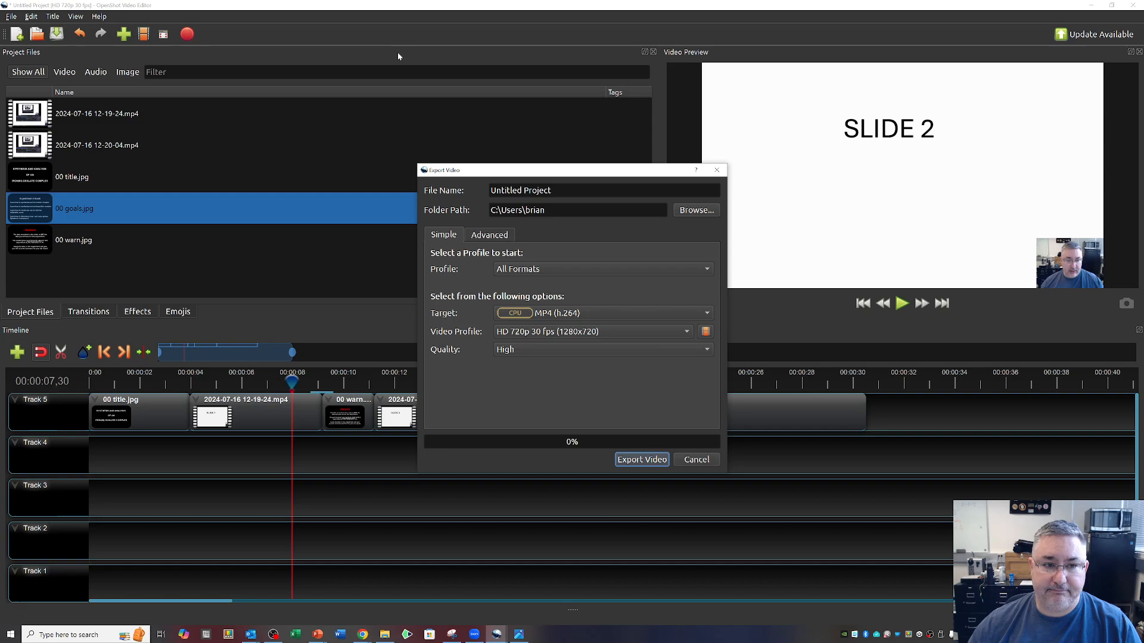
left_click(550, 190)
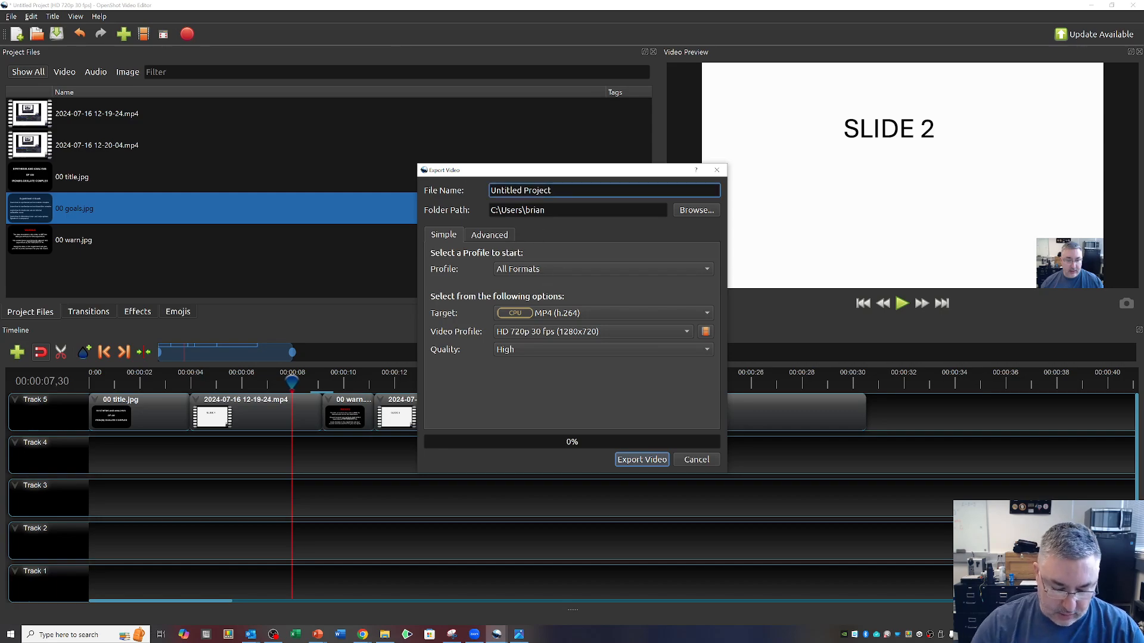
type("';dsfkjg'l;ksdfgjt")
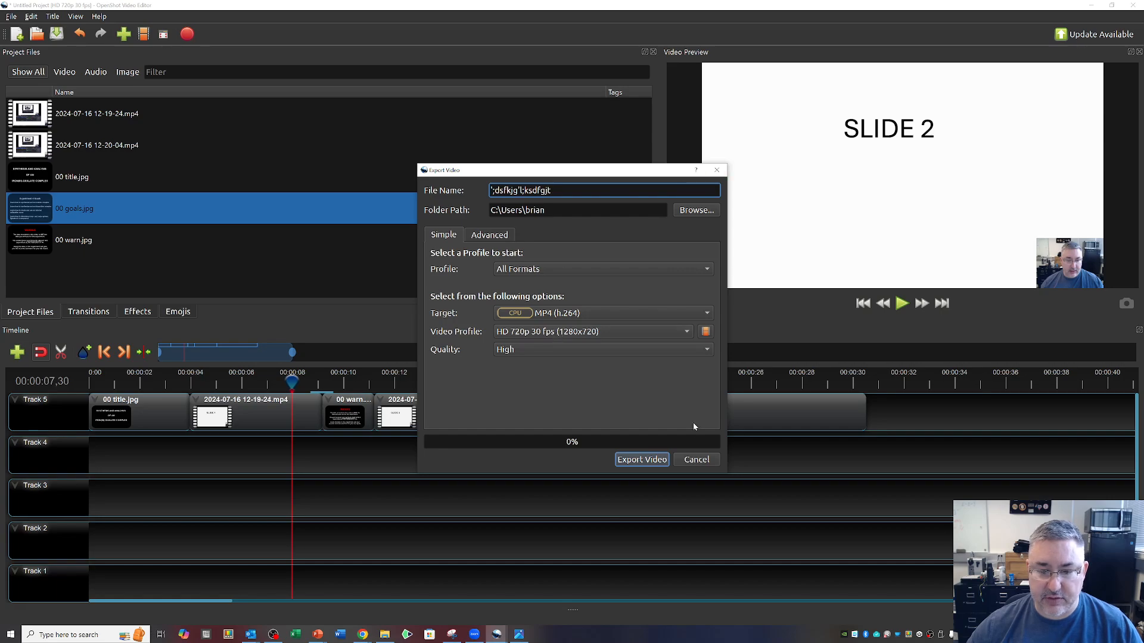
left_click(695, 460)
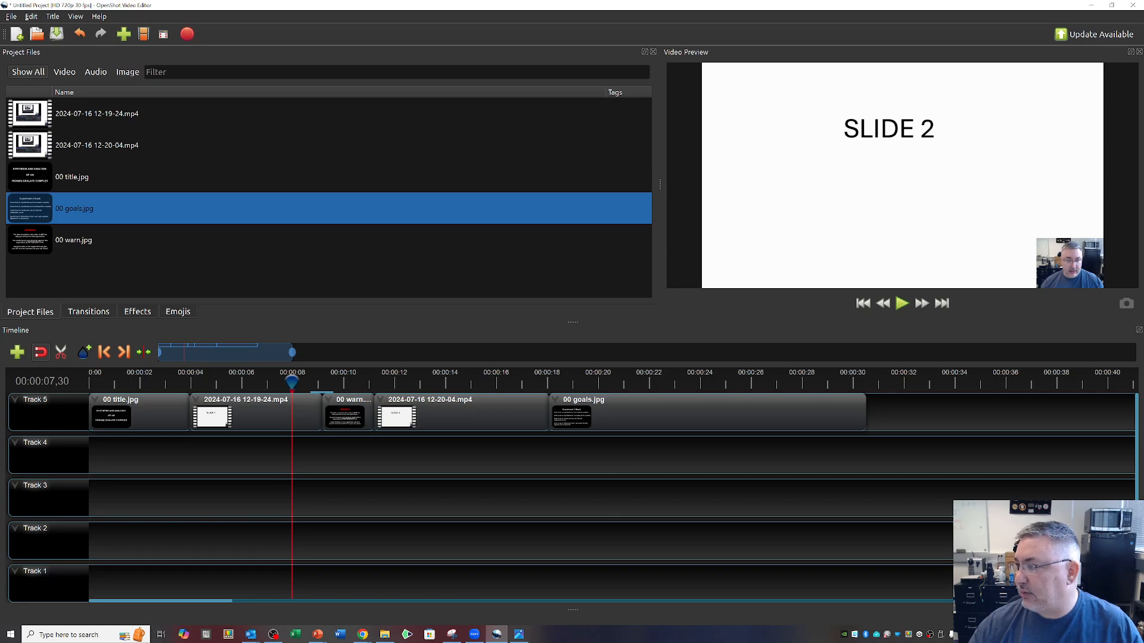
Bring the Expt 4 folder window into view and open the image expt 4.jpg.
left_click_drag(1143, 52, 572, 33)
scroll(613, 357, "down", 3)
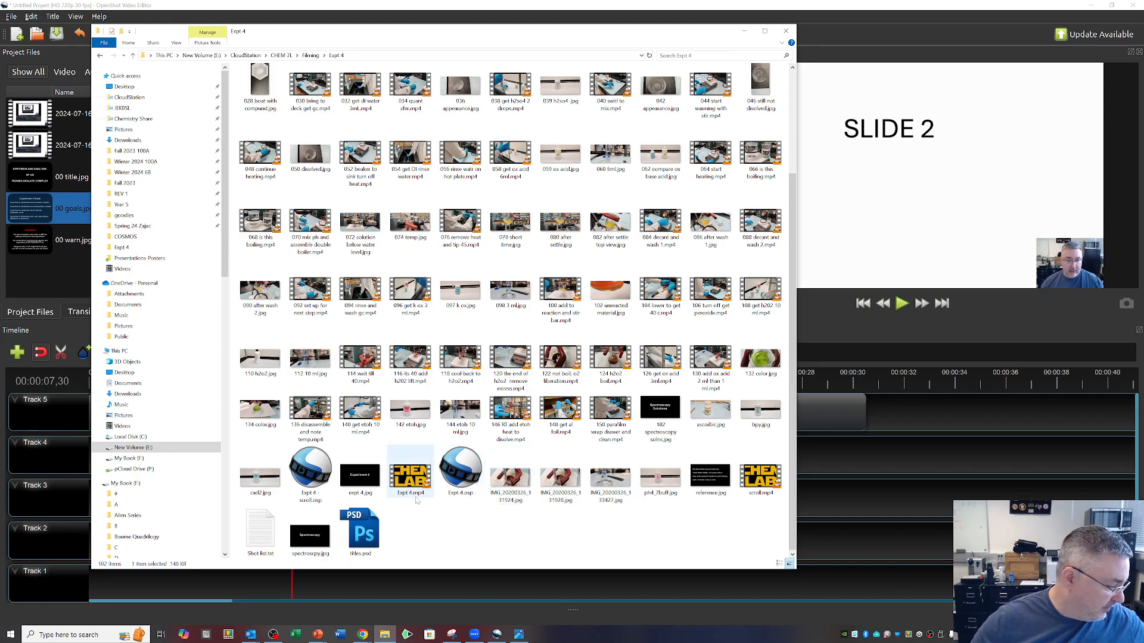
left_click(365, 484)
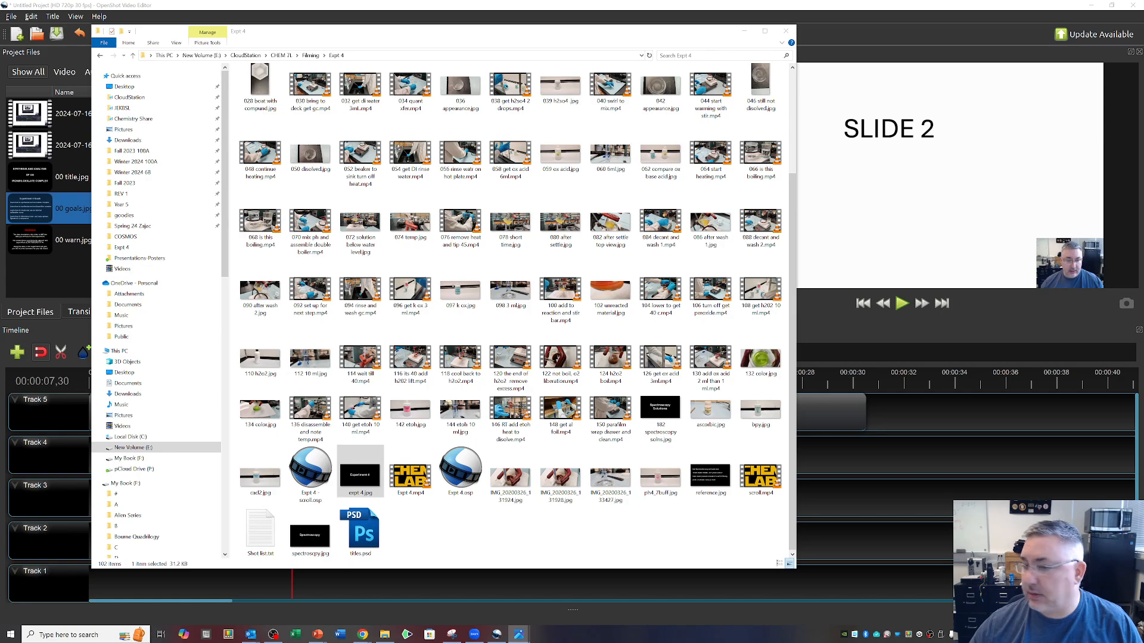
Open Expt 4.mp4 from the folder in VLC media player and enlarge the player window.
left_click(408, 481)
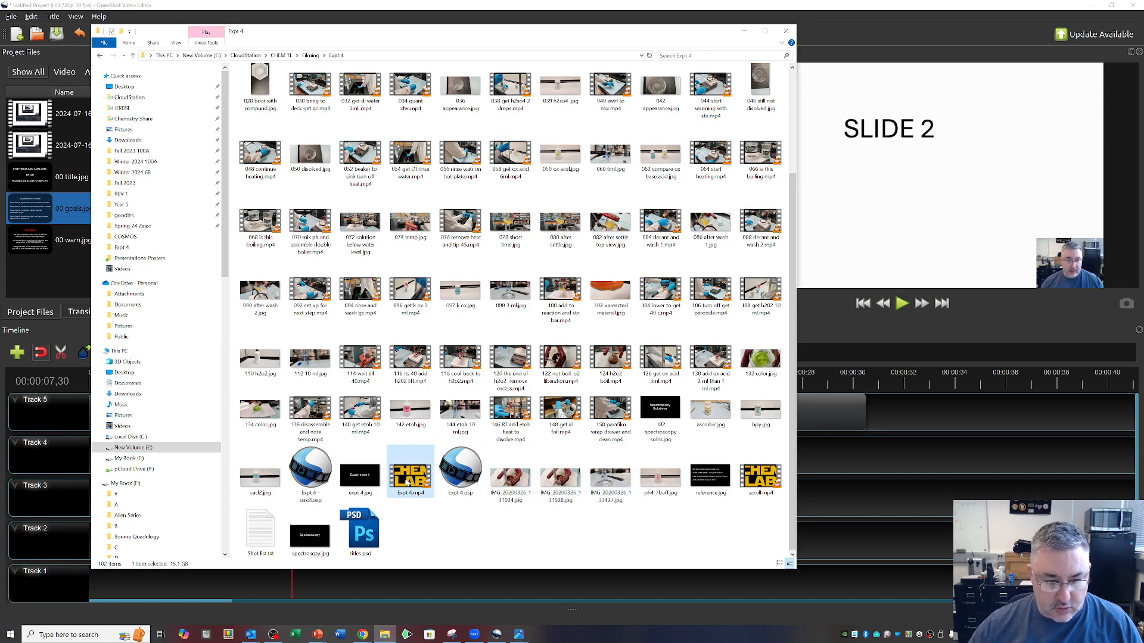
double_click(408, 484)
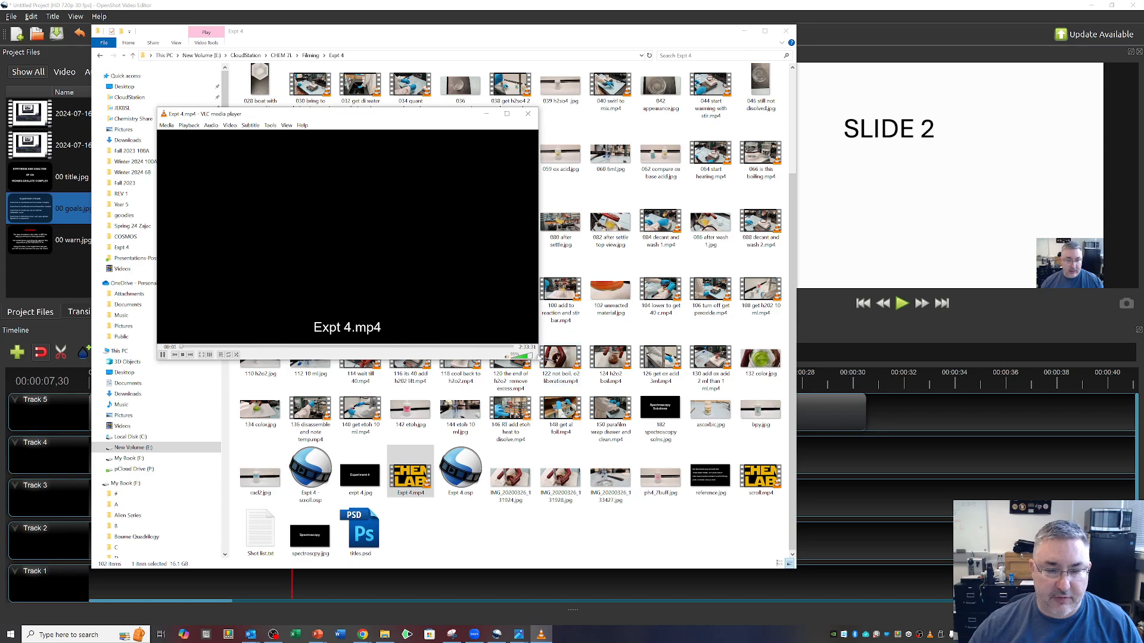
left_click_drag(538, 358, 926, 535)
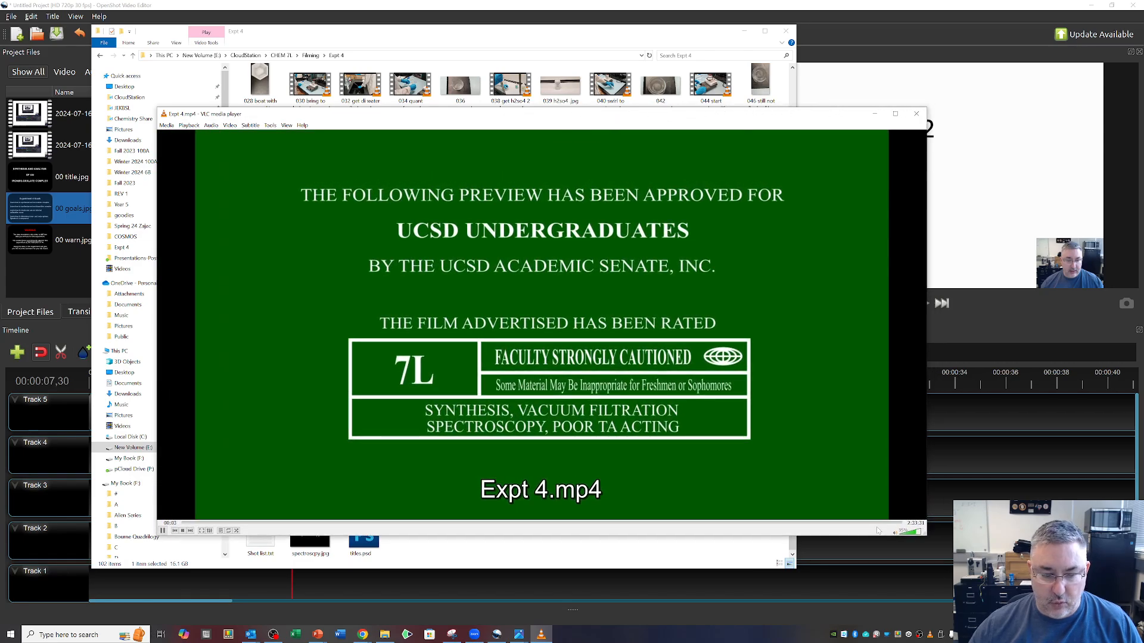
Skim Expt 4.mp4 at several points near its beginning and end, then close the player and minimize the folder window.
left_click(227, 522)
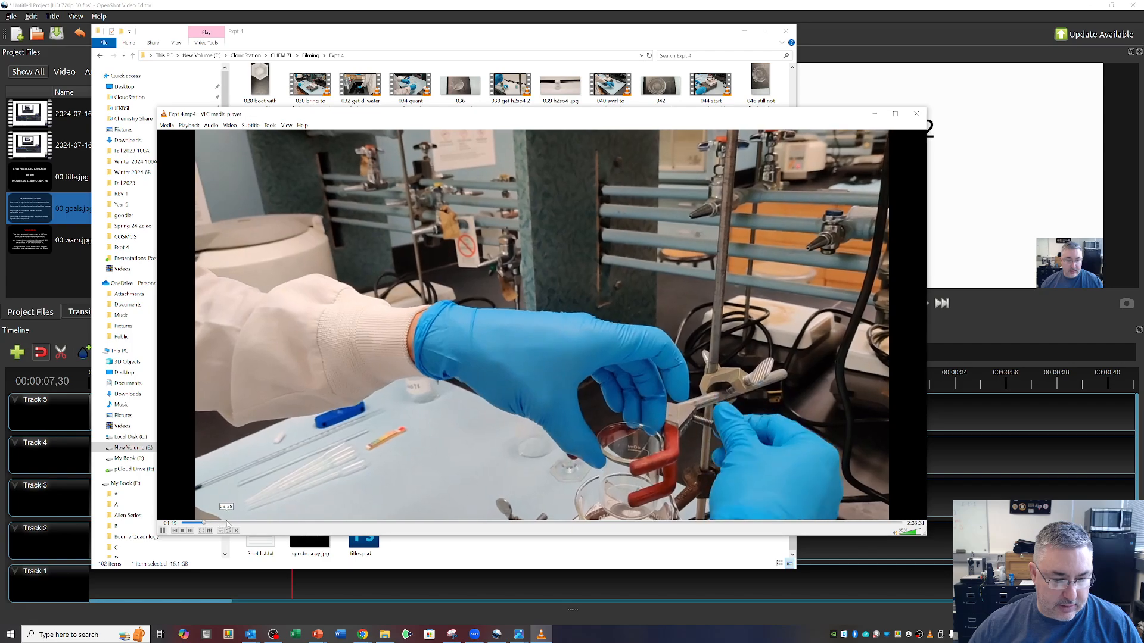
left_click(234, 523)
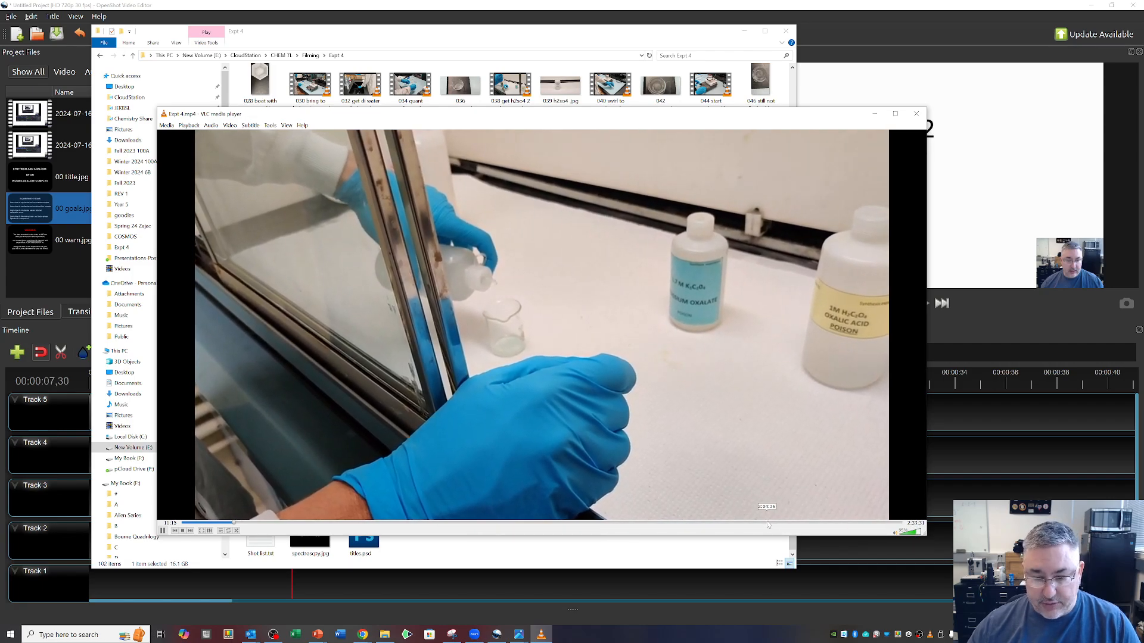
left_click(767, 523)
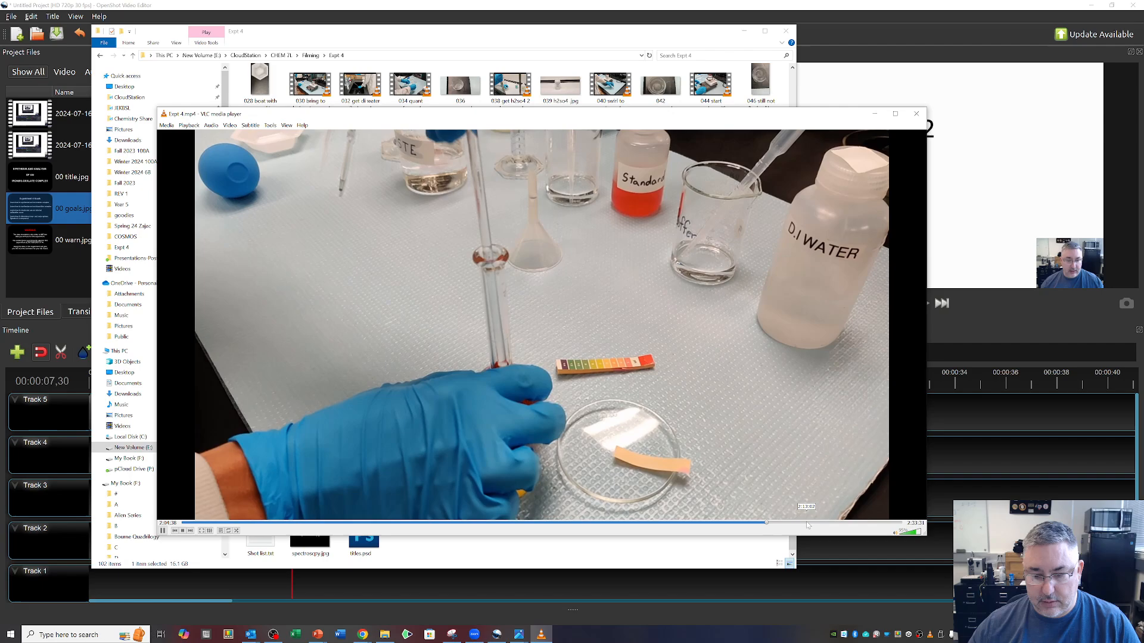
left_click(807, 524)
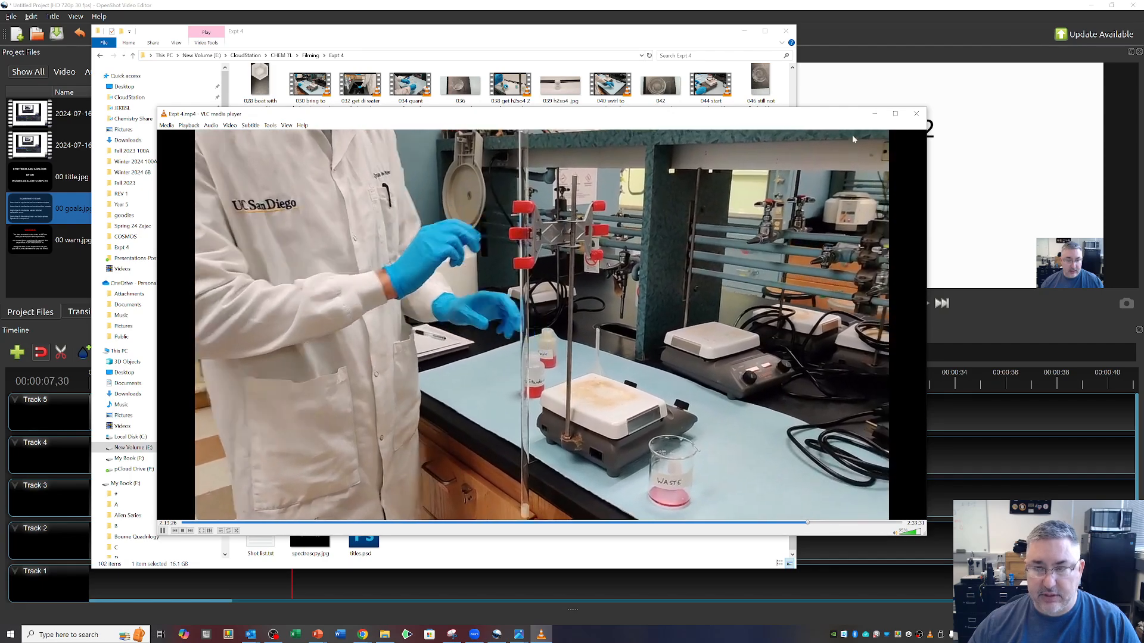
left_click(916, 114)
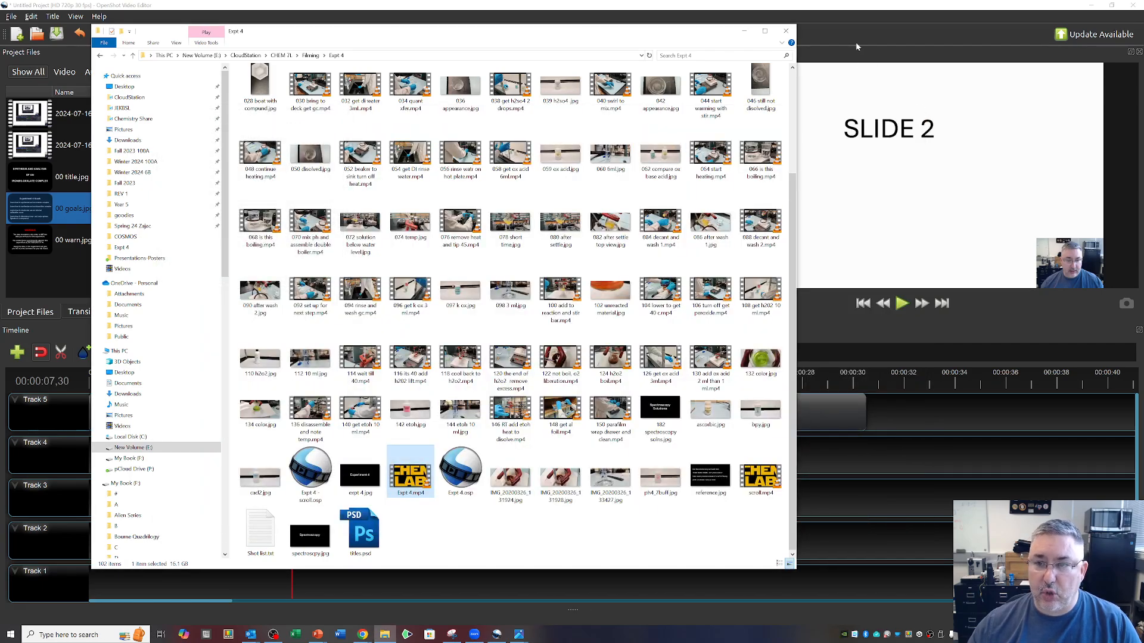
left_click(744, 31)
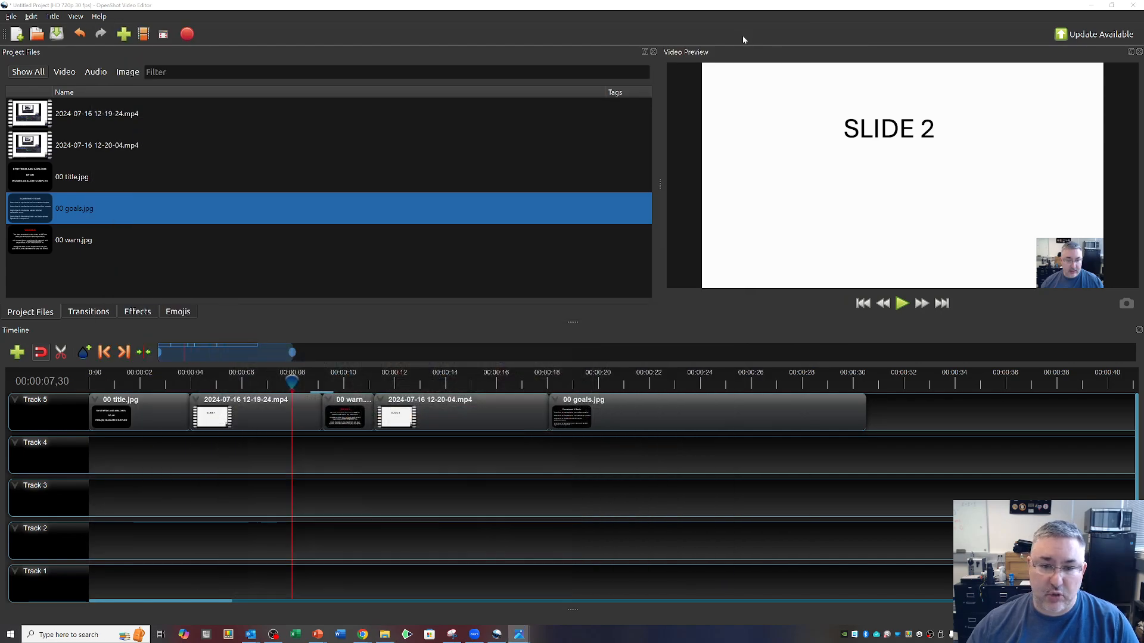